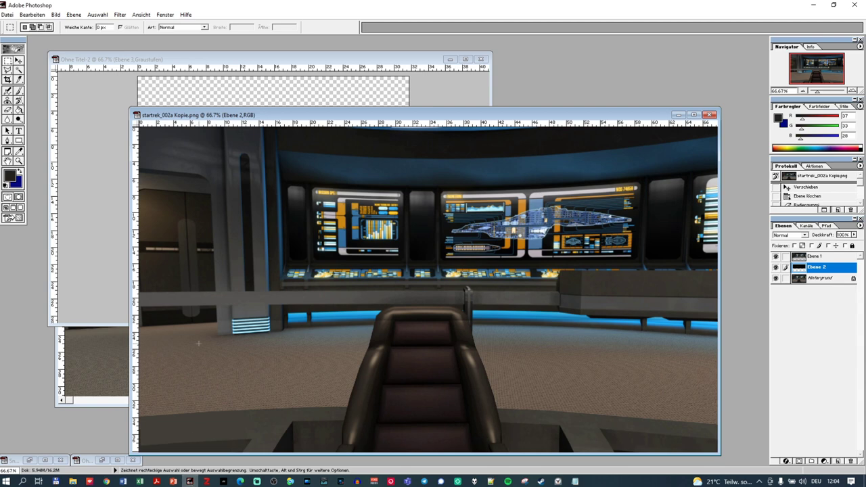
Step: View the source screenshot SnapShot(1).jpg and the planet cutout in Ohne Titel-4, and minimize the cutout again
{"action": "left_click_drag", "start_coordinate": [448, 116], "coordinate": [419, 84]}
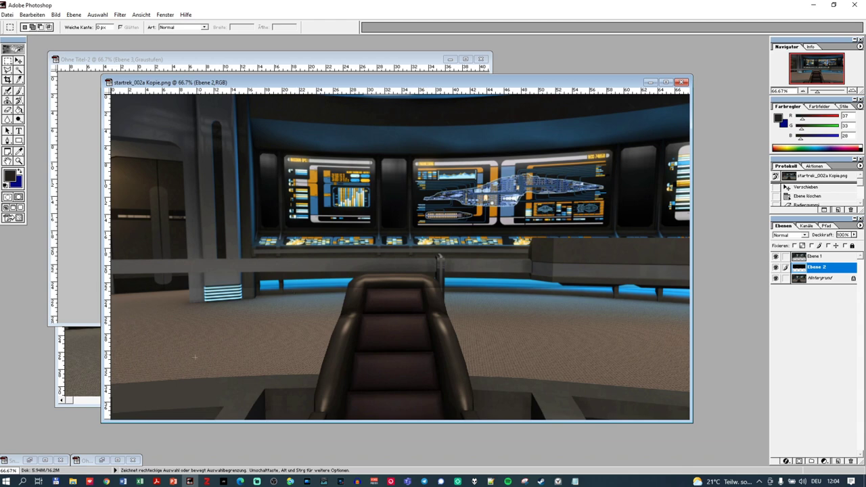
{"action": "left_click", "coordinate": [31, 460]}
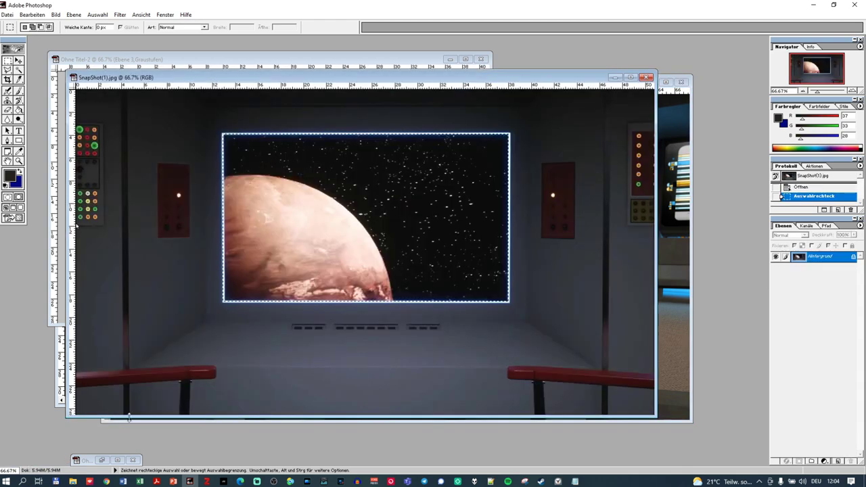
{"action": "left_click", "coordinate": [102, 461]}
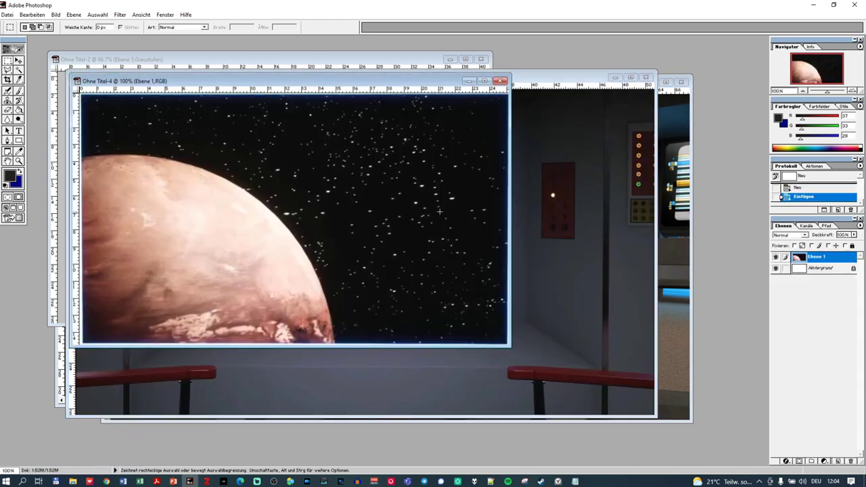
{"action": "left_click", "coordinate": [468, 81]}
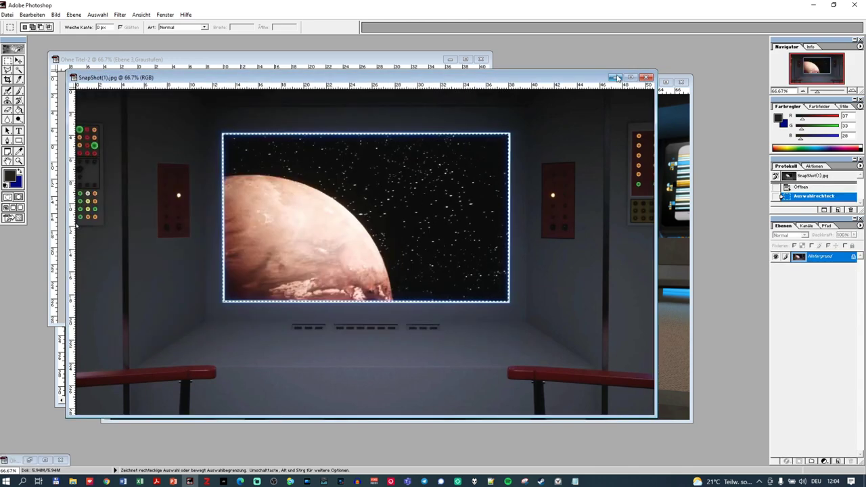
Step: Rearrange the open image windows, bring startrek_002.png to the front and enlarge its window to show the whole picture
{"action": "key", "text": "ctrl+Tab"}
{"action": "left_click_drag", "start_coordinate": [495, 83], "coordinate": [575, 104]}
{"action": "left_click", "coordinate": [240, 62]}
{"action": "left_click_drag", "start_coordinate": [377, 61], "coordinate": [295, 183]}
{"action": "left_click", "coordinate": [157, 120]}
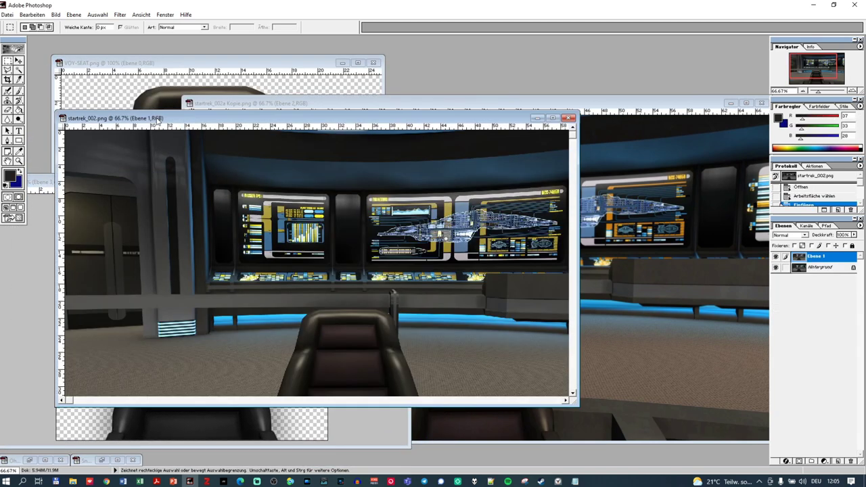
{"action": "left_click_drag", "start_coordinate": [316, 117], "coordinate": [310, 63]}
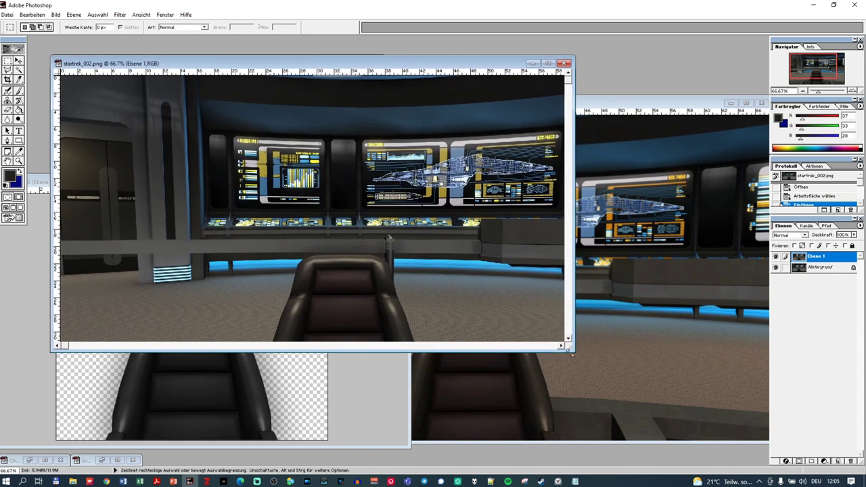
{"action": "left_click_drag", "start_coordinate": [572, 353], "coordinate": [662, 418]}
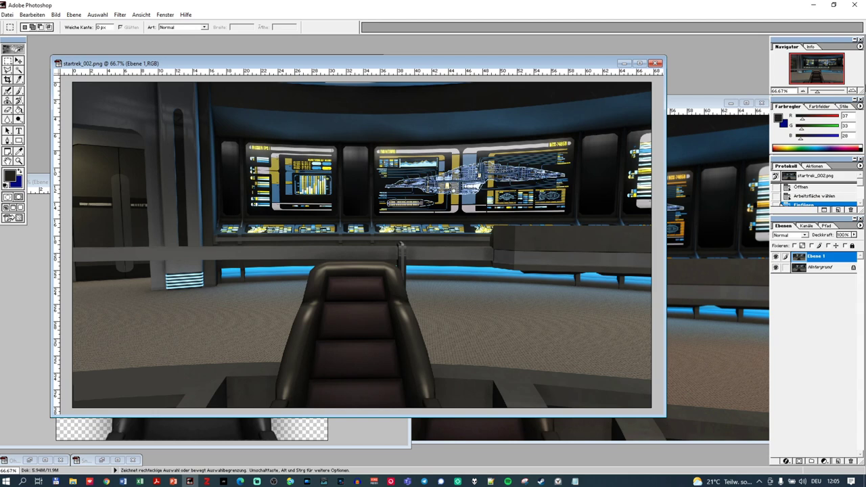
Step: Examine the console and the wall displays with the ship diagram in startrek_002.png at 200% zoom, and return to 66.67%
{"action": "left_click", "coordinate": [854, 91]}
{"action": "left_click", "coordinate": [854, 91]}
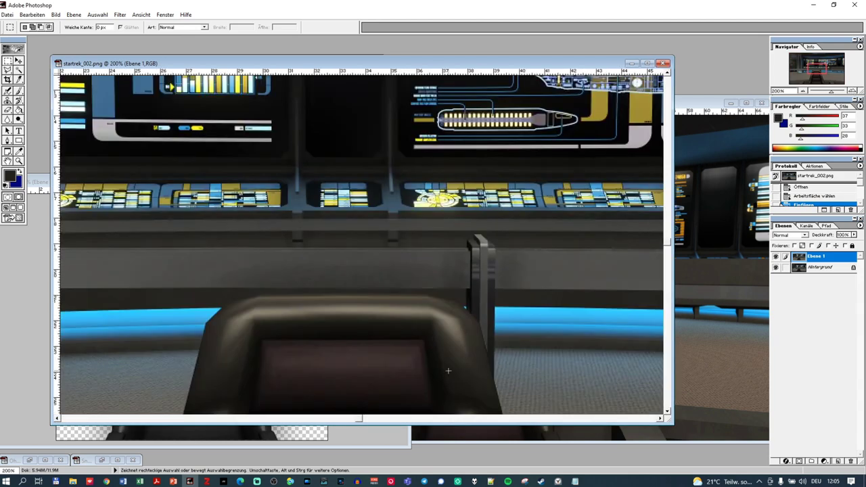
{"action": "left_click_drag", "start_coordinate": [360, 423], "coordinate": [584, 423]}
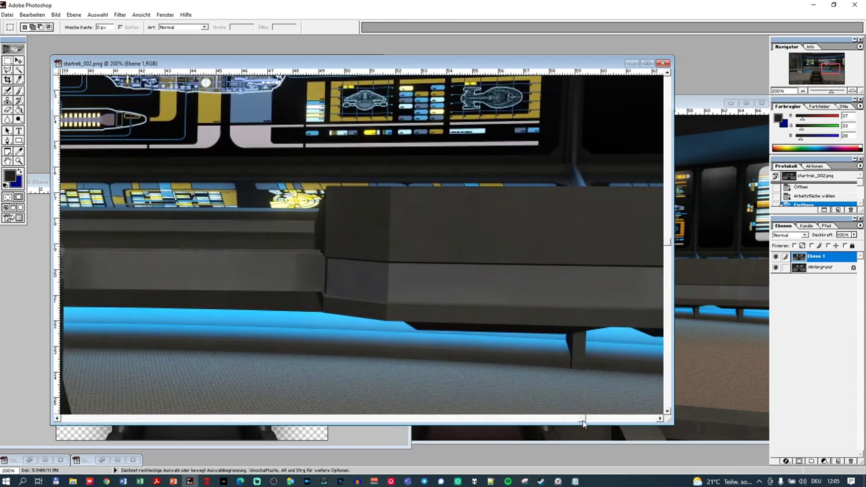
{"action": "left_click_drag", "start_coordinate": [669, 242], "coordinate": [666, 138]}
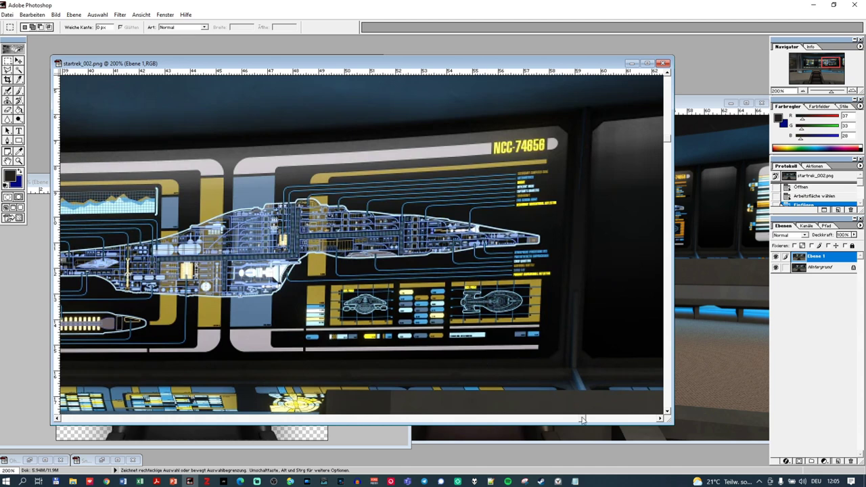
{"action": "left_click_drag", "start_coordinate": [583, 419], "coordinate": [447, 419]}
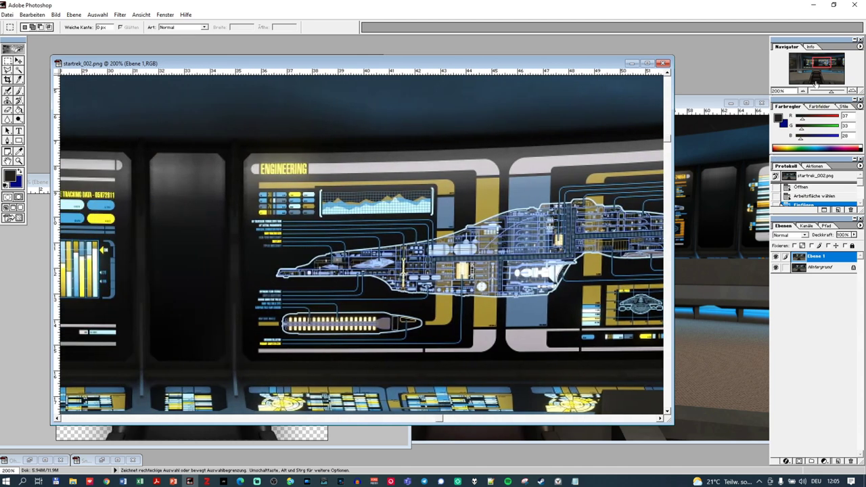
{"action": "left_click", "coordinate": [803, 91]}
{"action": "left_click", "coordinate": [804, 90]}
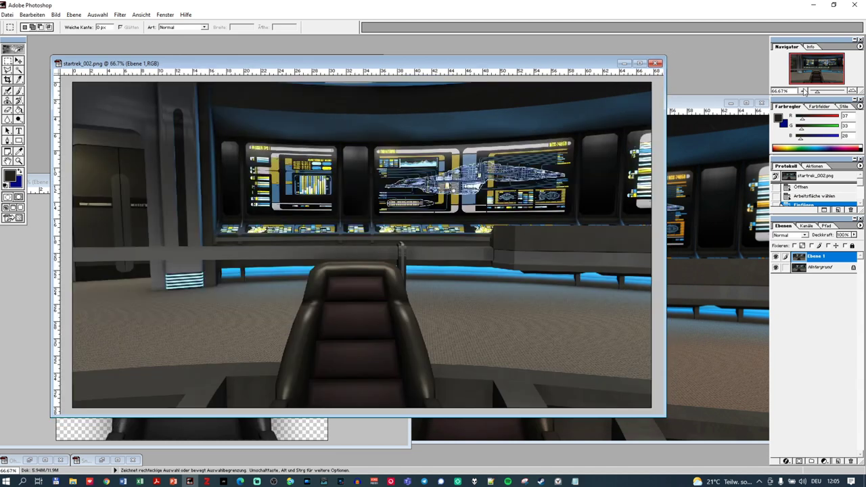
Step: Bring startrek_002a Kopie.png to the front and compare its image variants by hiding and showing Ebene 1 and Ebene 2
{"action": "left_click", "coordinate": [684, 104]}
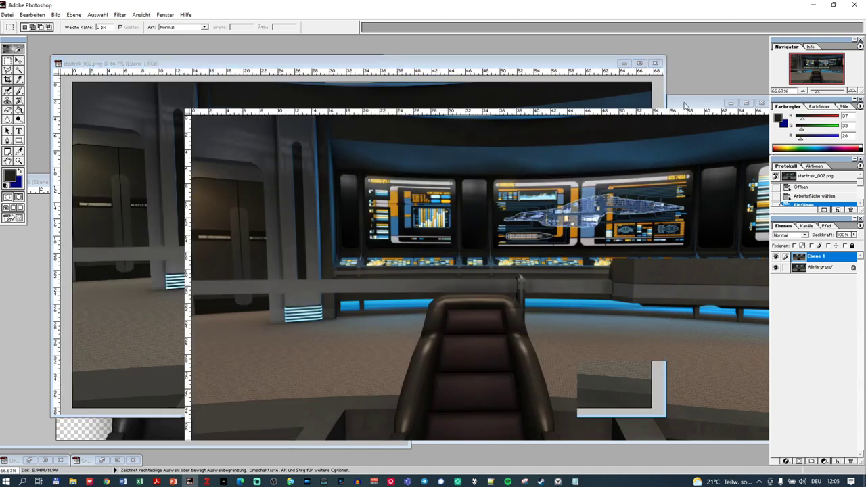
{"action": "left_click_drag", "start_coordinate": [683, 105], "coordinate": [497, 218]}
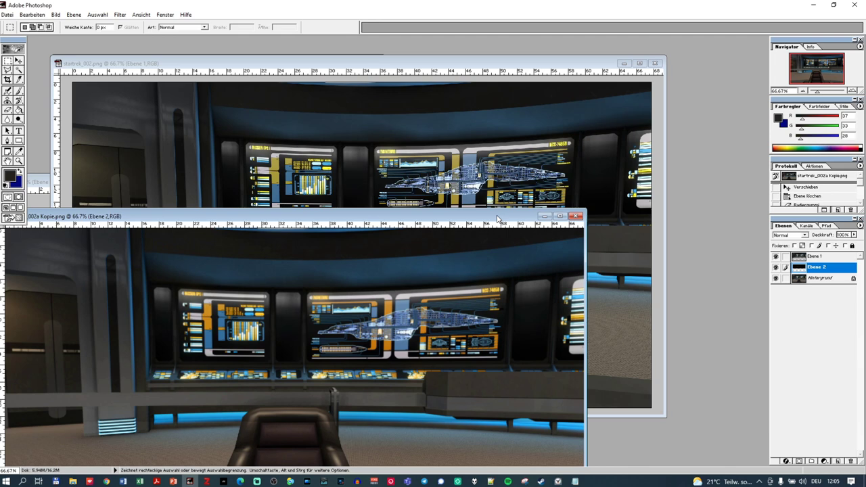
{"action": "left_click_drag", "start_coordinate": [498, 218], "coordinate": [595, 81]}
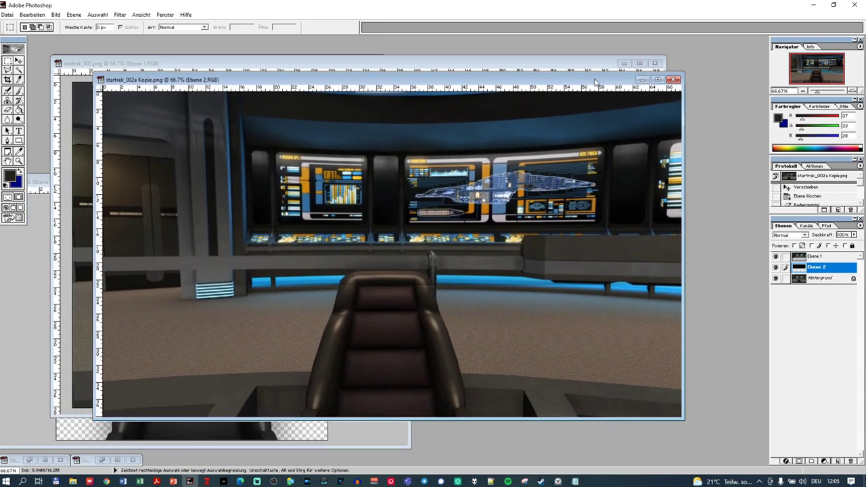
{"action": "left_click", "coordinate": [776, 256]}
{"action": "left_click", "coordinate": [777, 269]}
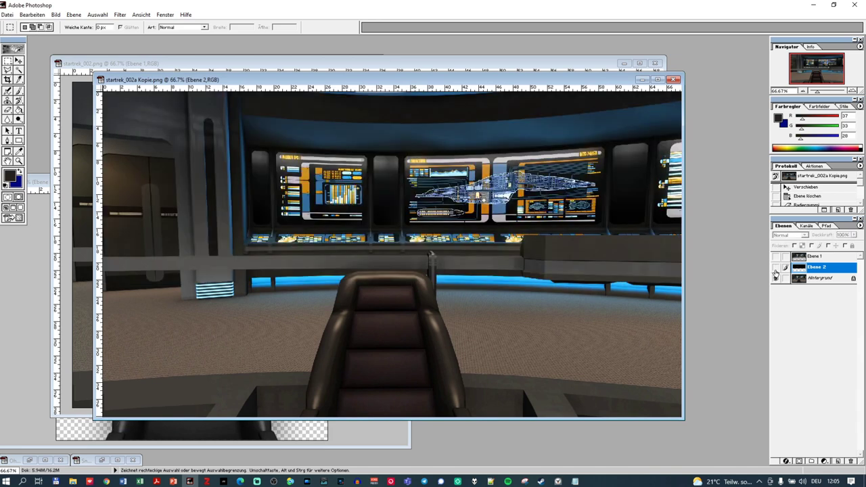
{"action": "left_click", "coordinate": [776, 256]}
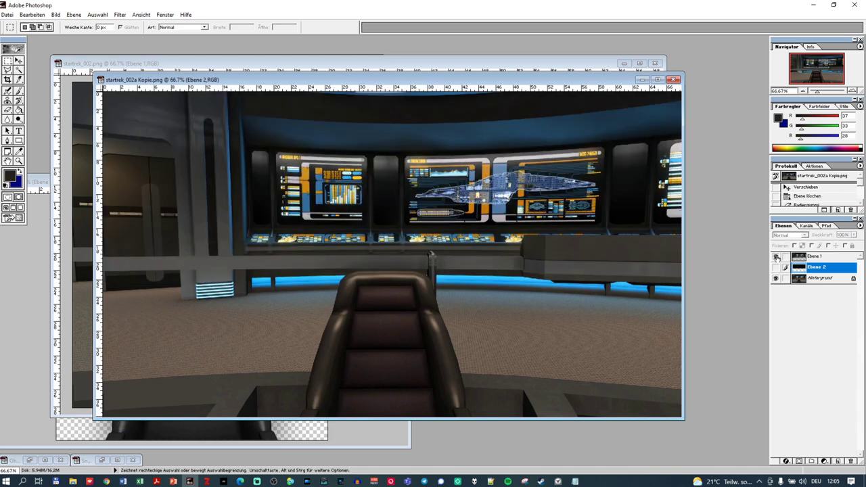
{"action": "left_click", "coordinate": [776, 257]}
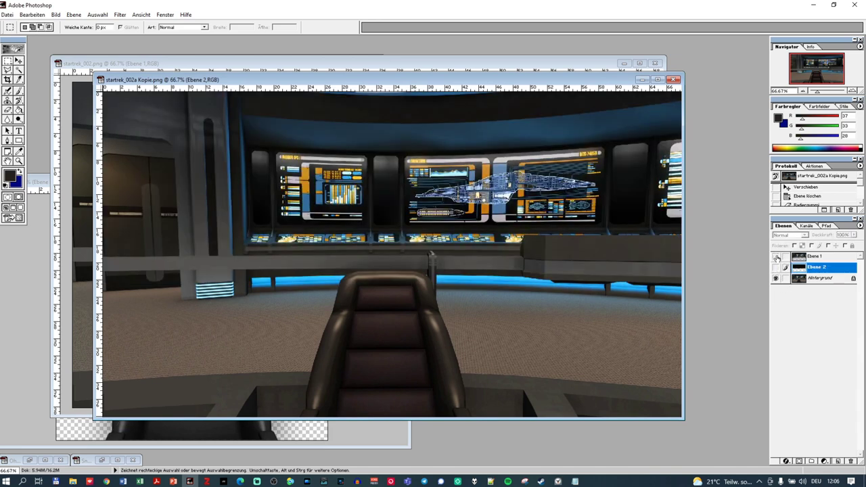
{"action": "left_click", "coordinate": [777, 257]}
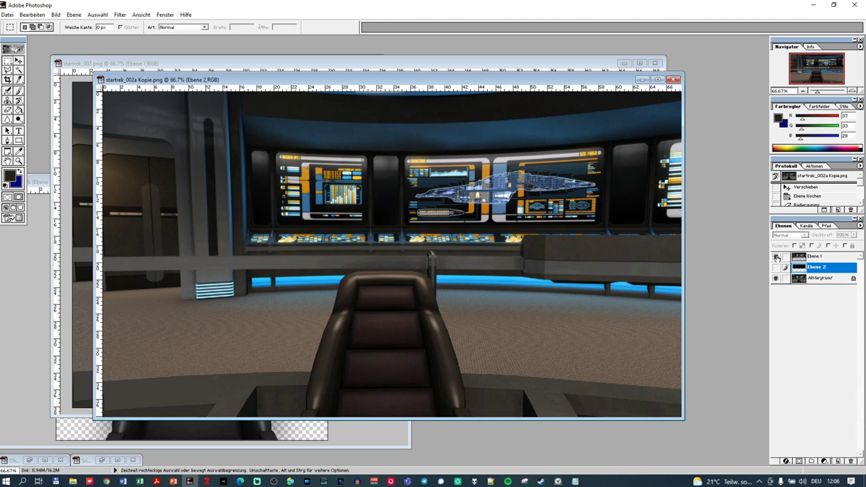
{"action": "left_click", "coordinate": [777, 257]}
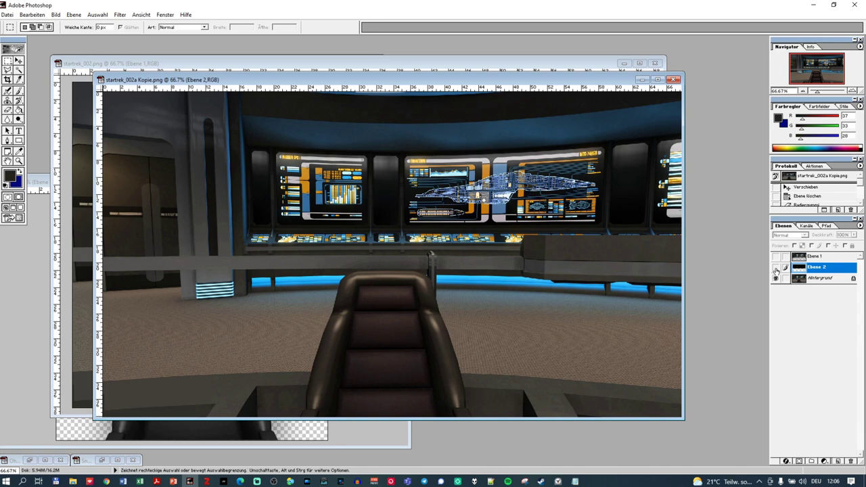
{"action": "left_click", "coordinate": [776, 268]}
{"action": "left_click", "coordinate": [778, 256]}
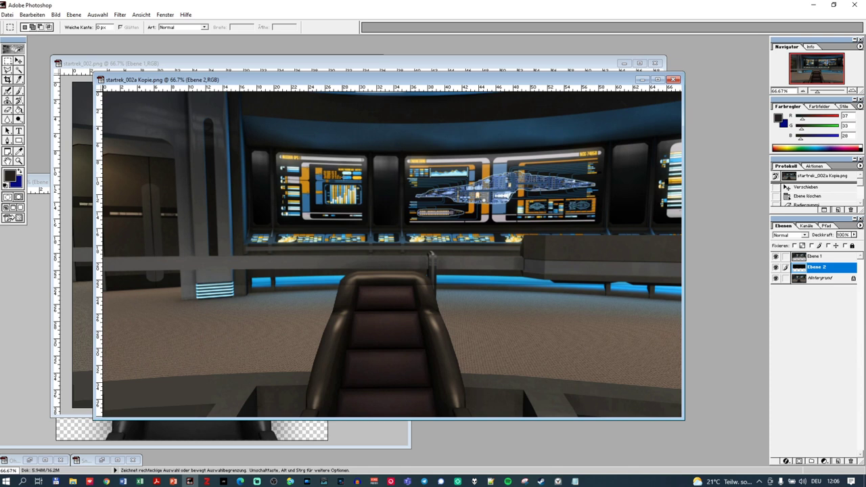
Step: Toggle the visibility of Ebene 2 repeatedly to compare the console lights, leaving the layer visible
{"action": "left_click", "coordinate": [776, 269]}
{"action": "left_click", "coordinate": [775, 268]}
{"action": "left_click", "coordinate": [776, 268]}
{"action": "left_click", "coordinate": [776, 269]}
{"action": "left_click", "coordinate": [776, 269]}
{"action": "left_click", "coordinate": [776, 269]}
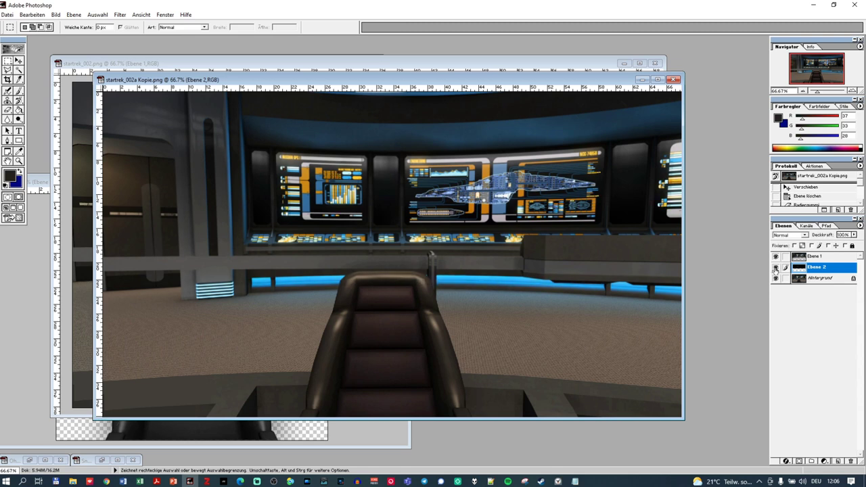
{"action": "left_click", "coordinate": [776, 269]}
{"action": "left_click", "coordinate": [776, 269]}
{"action": "left_click", "coordinate": [776, 269]}
{"action": "left_click", "coordinate": [776, 269]}
{"action": "left_click", "coordinate": [776, 269]}
{"action": "left_click", "coordinate": [776, 269]}
{"action": "left_click", "coordinate": [776, 269]}
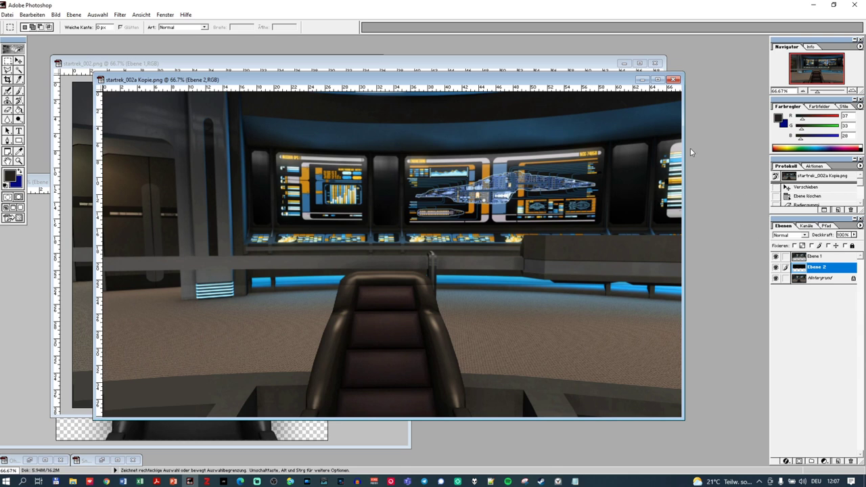
Step: Minimize startrek_002a Kopie.png and startrek_002.png, and place the Ohne Titel-2 chair image beside VOY-SEAT.png
{"action": "mouse_move", "coordinate": [574, 79]}
{"action": "left_mouse_down"}
{"action": "mouse_move", "coordinate": [607, 93]}
{"action": "mouse_move", "coordinate": [670, 76]}
{"action": "mouse_move", "coordinate": [571, 84]}
{"action": "left_mouse_up"}
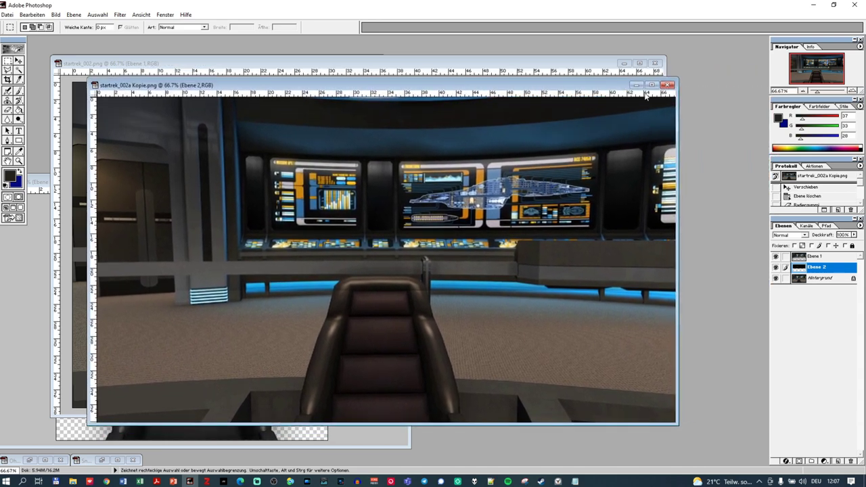
{"action": "left_click", "coordinate": [637, 86]}
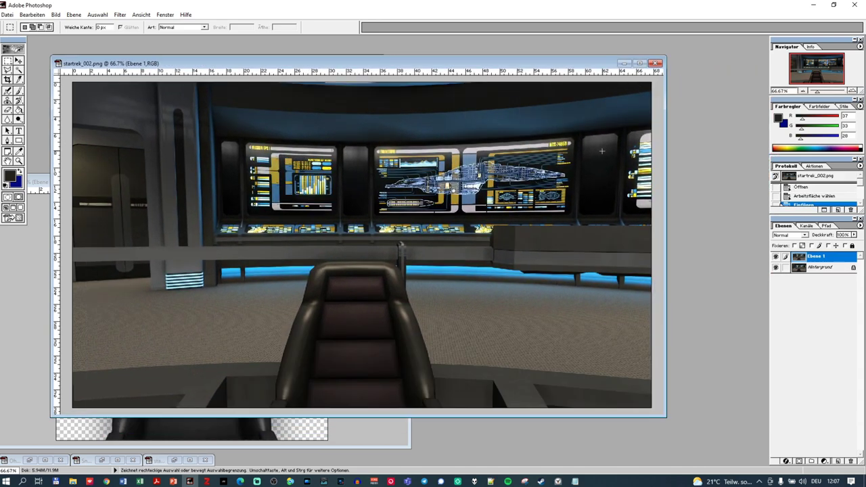
{"action": "left_click", "coordinate": [624, 64]}
{"action": "left_click_drag", "start_coordinate": [295, 182], "coordinate": [638, 90]}
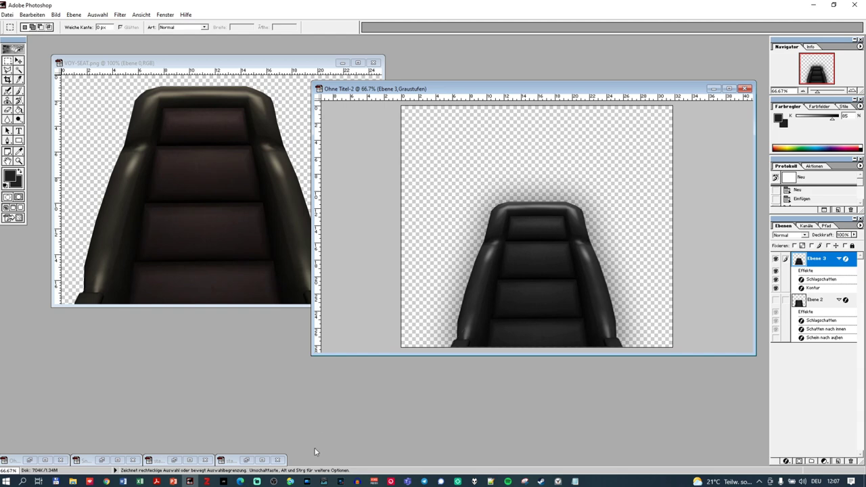
Step: Switch to PowerDirector and preview the three startrek_002a bridge images in the media library
{"action": "left_click", "coordinate": [307, 483]}
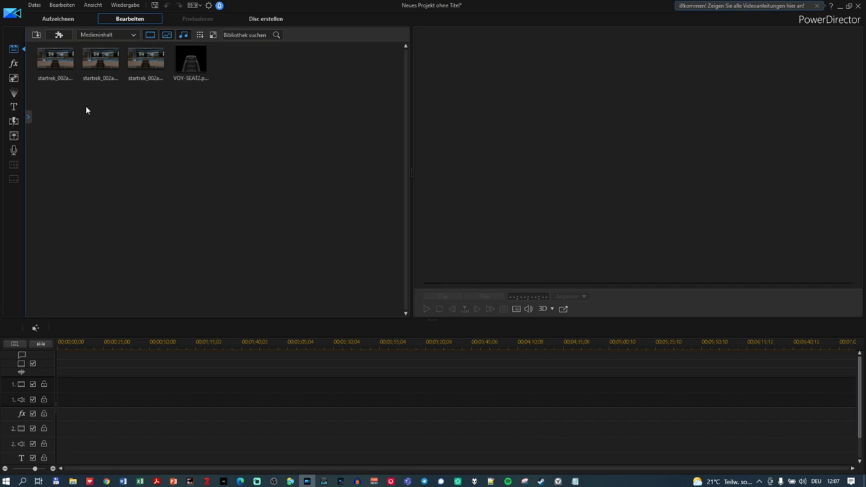
{"action": "left_click", "coordinate": [61, 71]}
{"action": "left_click", "coordinate": [63, 69]}
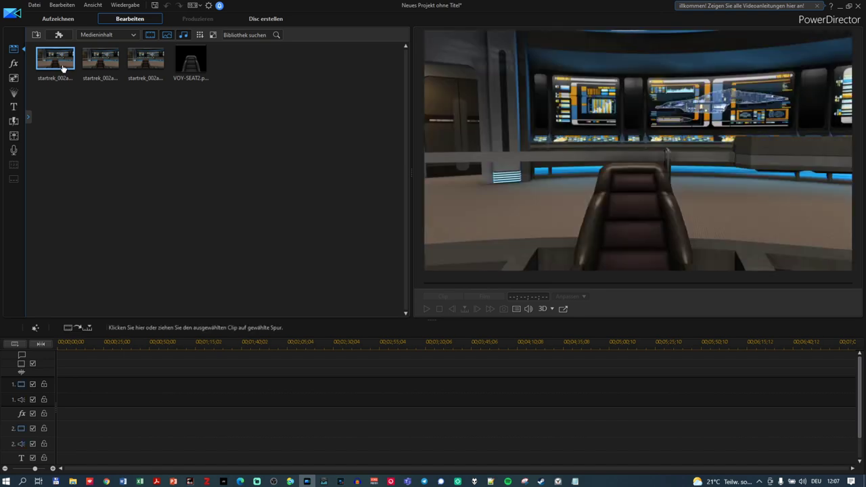
{"action": "left_click", "coordinate": [111, 68]}
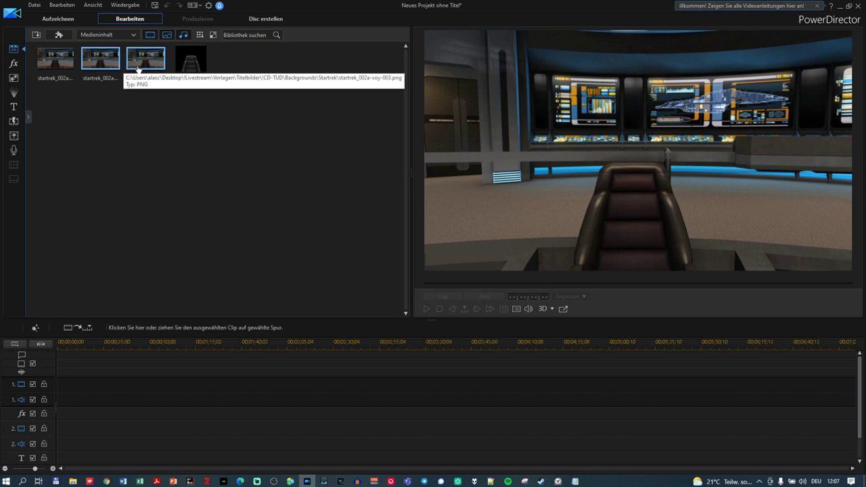
{"action": "left_click", "coordinate": [143, 68]}
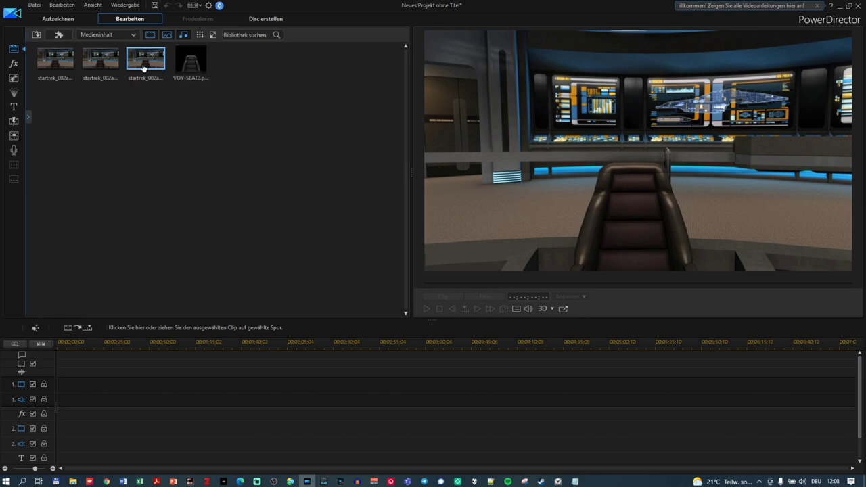
Step: Place the first two startrek_002a images back to back at the start of video track 1
{"action": "left_click_drag", "start_coordinate": [59, 59], "coordinate": [58, 386]}
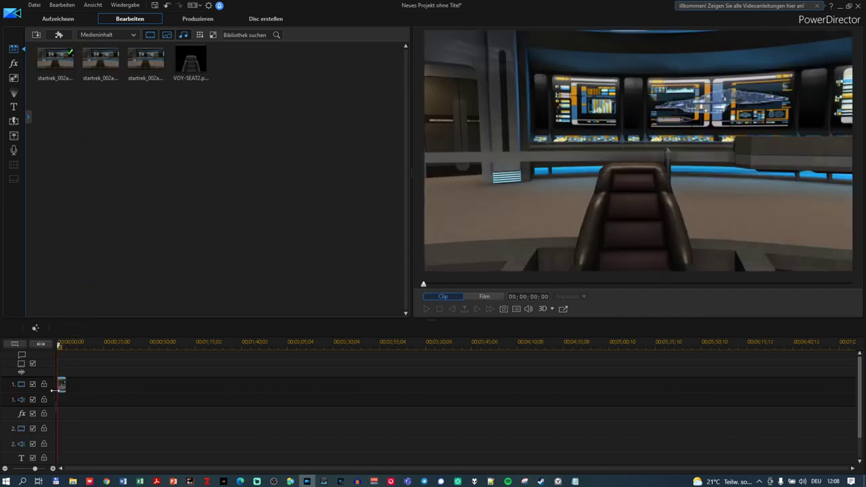
{"action": "left_click", "coordinate": [53, 469]}
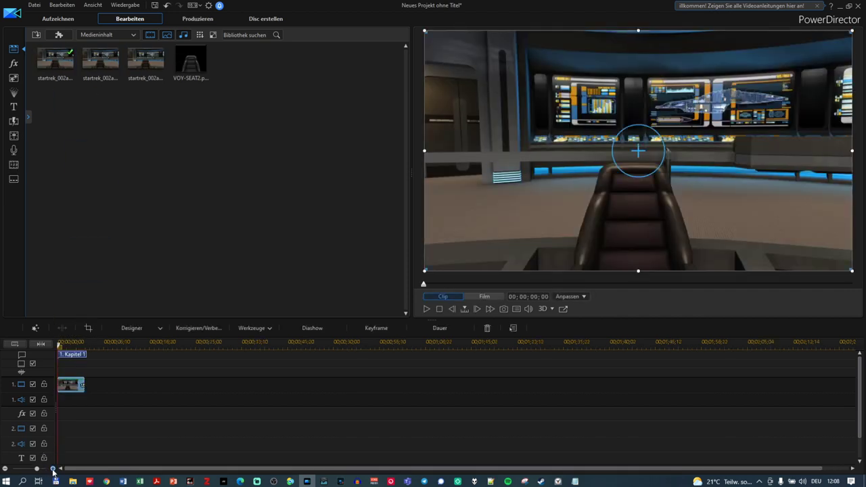
{"action": "left_click_drag", "start_coordinate": [100, 59], "coordinate": [86, 387]}
Step: Append the first, second and again the first startrek_002a image to the end of the sequence on video track 1
{"action": "left_click", "coordinate": [145, 66]}
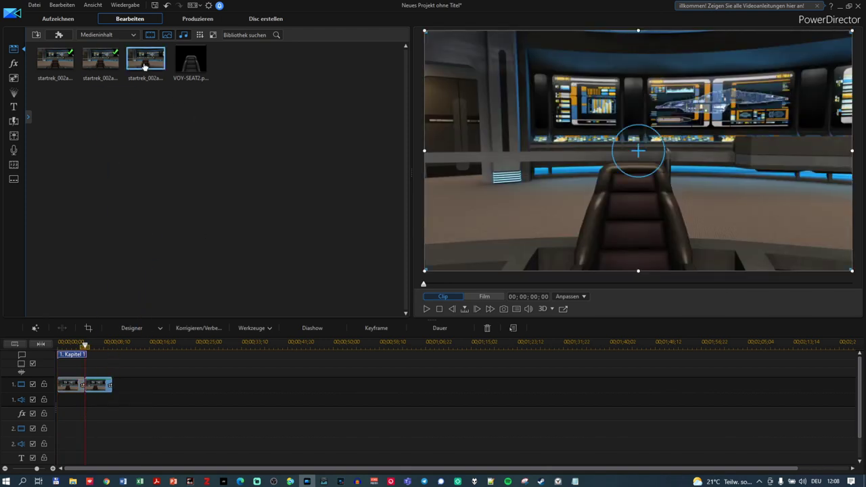
{"action": "left_click", "coordinate": [70, 78]}
{"action": "left_click_drag", "start_coordinate": [65, 66], "coordinate": [113, 387]}
{"action": "left_click_drag", "start_coordinate": [103, 62], "coordinate": [140, 386]}
{"action": "left_click", "coordinate": [59, 67]}
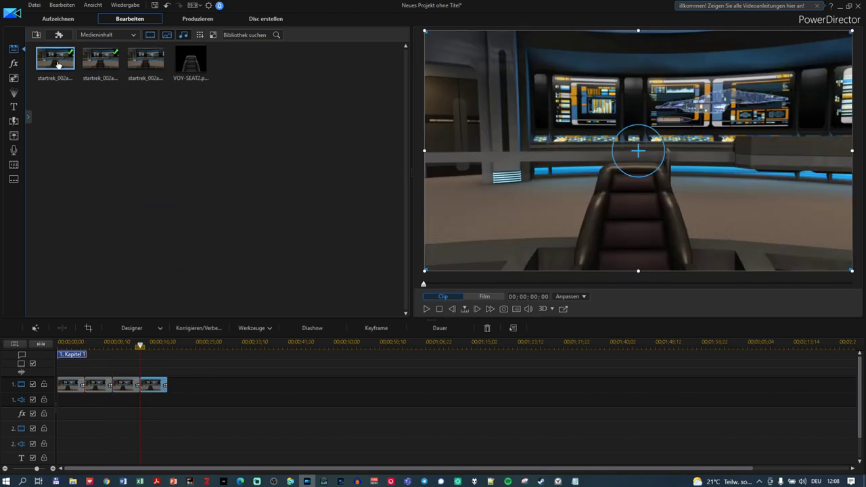
{"action": "left_click_drag", "start_coordinate": [216, 348], "coordinate": [166, 385]}
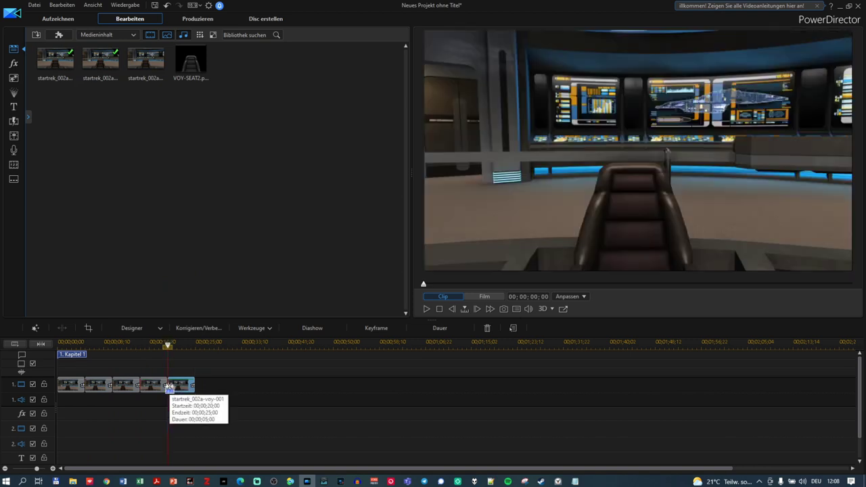
Step: Delete the third, fourth and fifth clips from video track 1
{"action": "left_click", "coordinate": [138, 387]}
{"action": "right_click", "coordinate": [138, 387]}
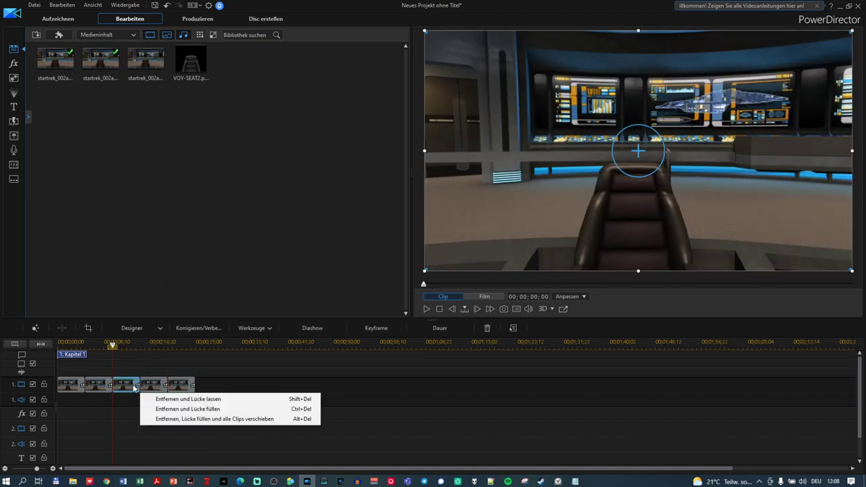
{"action": "left_click", "coordinate": [183, 400]}
{"action": "left_click", "coordinate": [161, 386]}
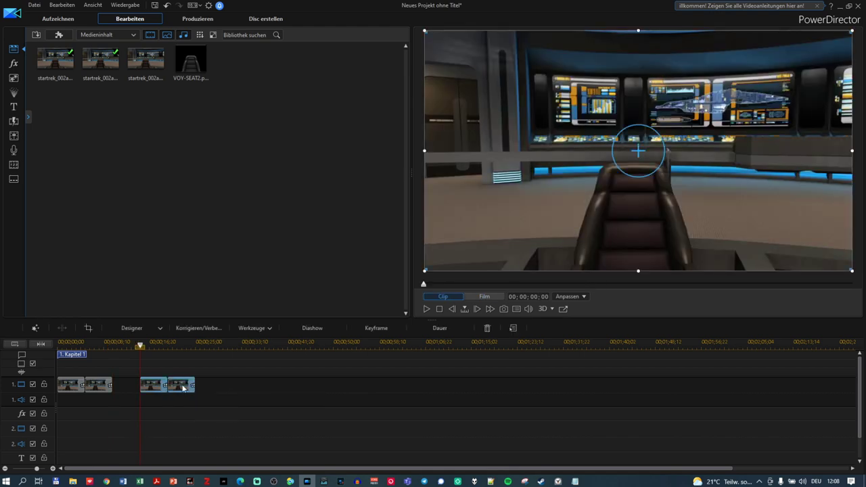
{"action": "key", "text": "Delete"}
Step: Append the first and then the third startrek_002a image from the media library to the sequence on video track 1
{"action": "left_click", "coordinate": [57, 61]}
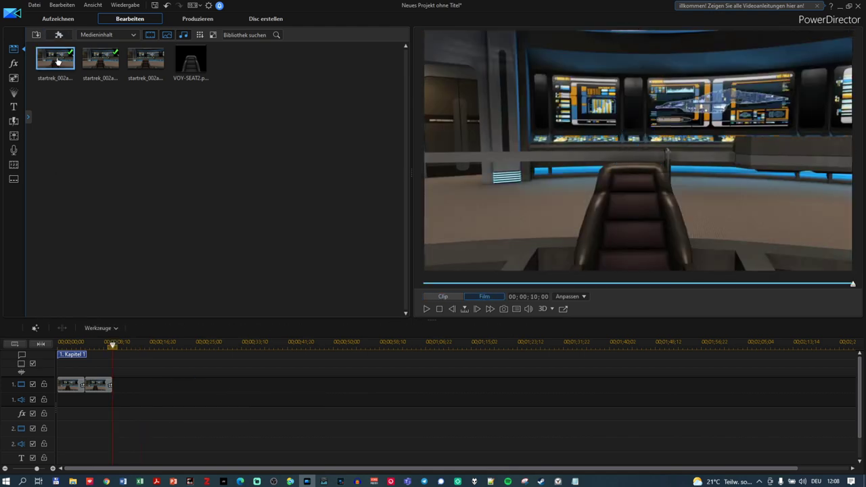
{"action": "left_click_drag", "start_coordinate": [121, 372], "coordinate": [116, 387]}
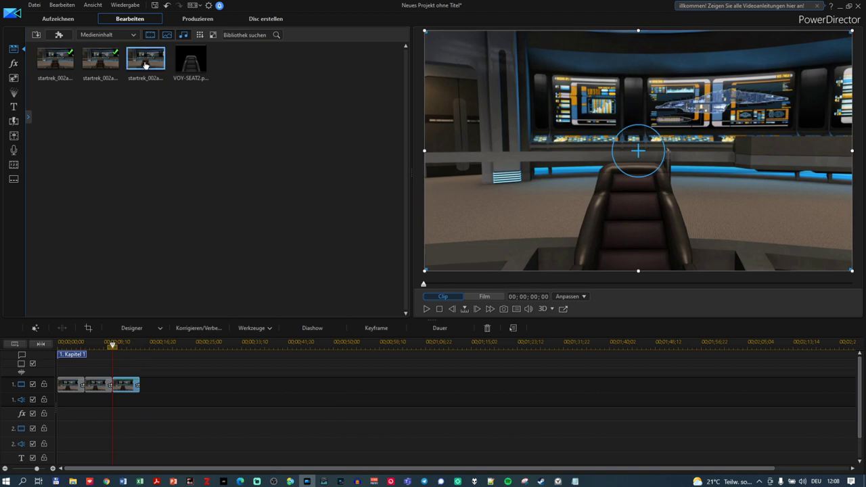
{"action": "left_click", "coordinate": [145, 59]}
{"action": "left_click_drag", "start_coordinate": [147, 62], "coordinate": [144, 387]}
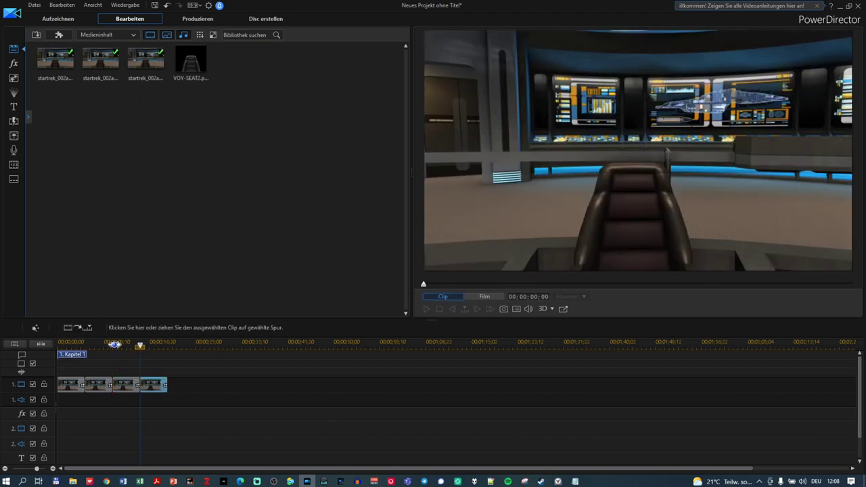
Step: Play the four-clip sequence from the start to check how the bridge images change
{"action": "left_click", "coordinate": [59, 345]}
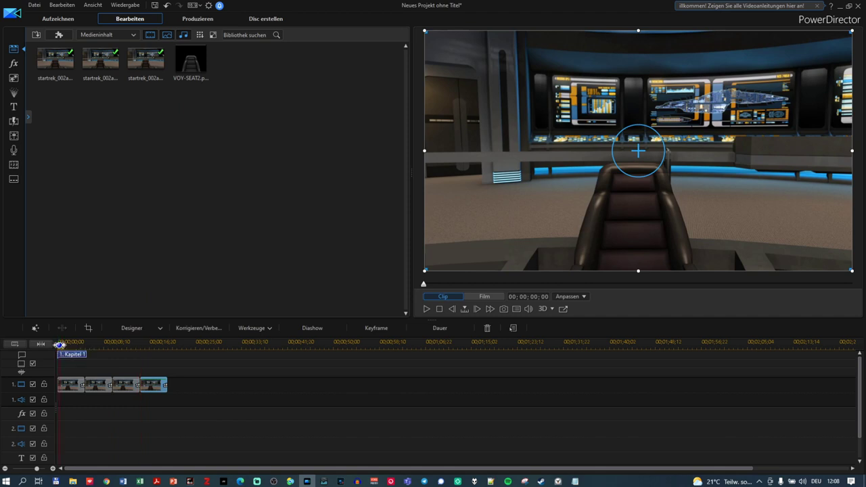
{"action": "left_click", "coordinate": [428, 309]}
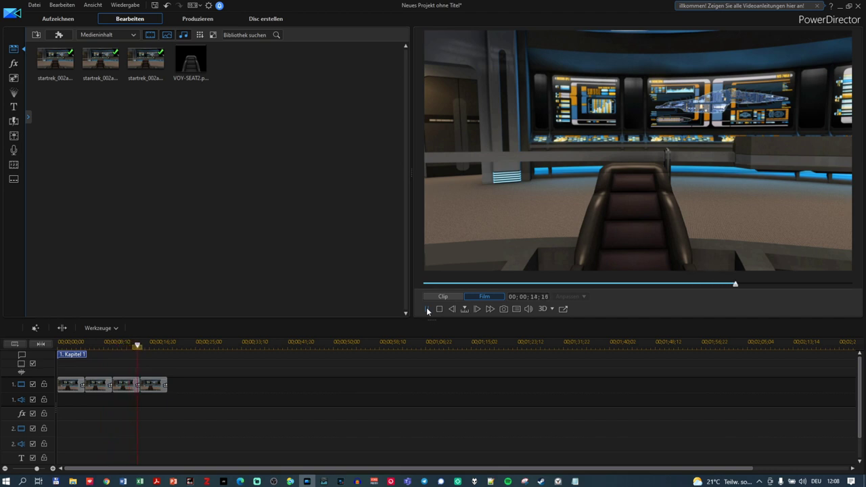
{"action": "left_click", "coordinate": [428, 310]}
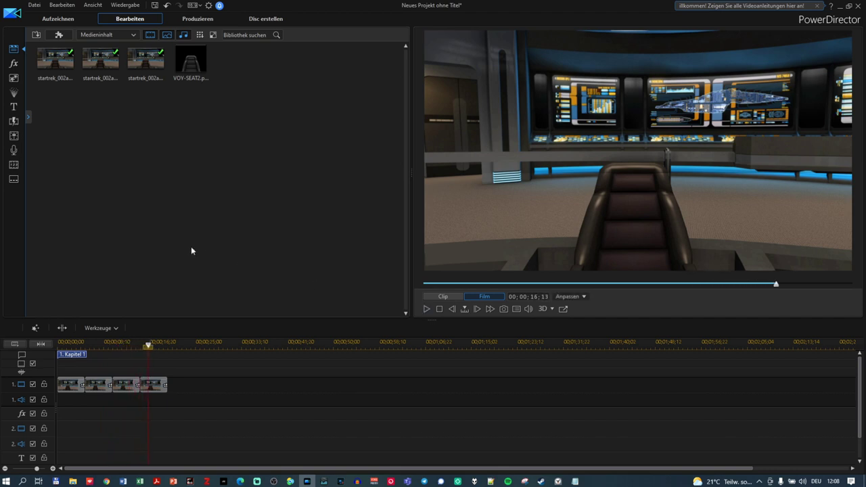
Step: Trim the first startrek_002a-voy-001 clip to a duration of 00;00;02;11 without moving the following clips
{"action": "left_click", "coordinate": [78, 385]}
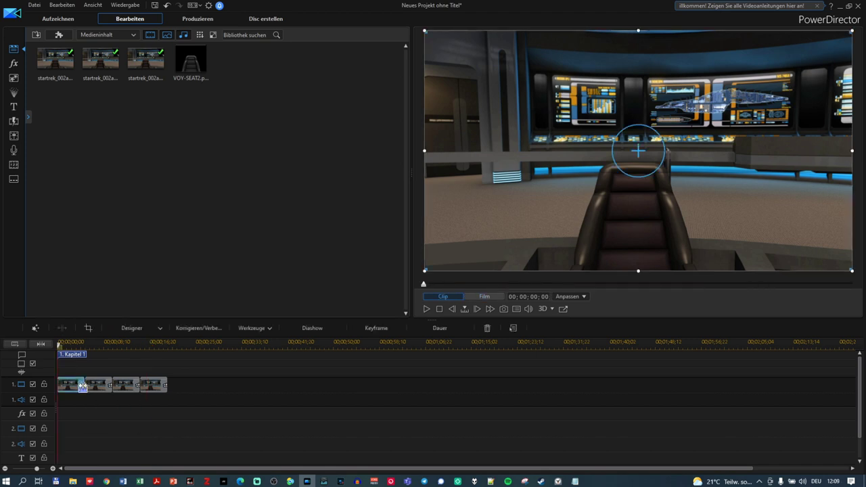
{"action": "left_click", "coordinate": [53, 469]}
{"action": "left_click", "coordinate": [53, 468]}
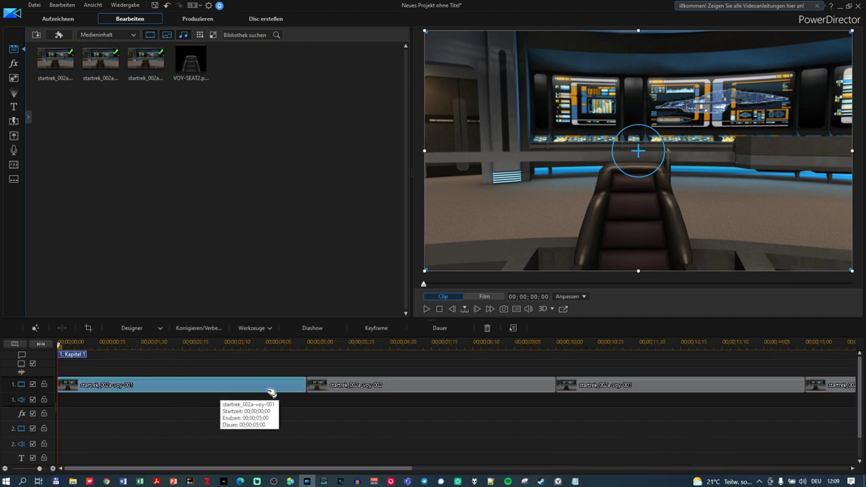
{"action": "left_click_drag", "start_coordinate": [304, 385], "coordinate": [175, 416]}
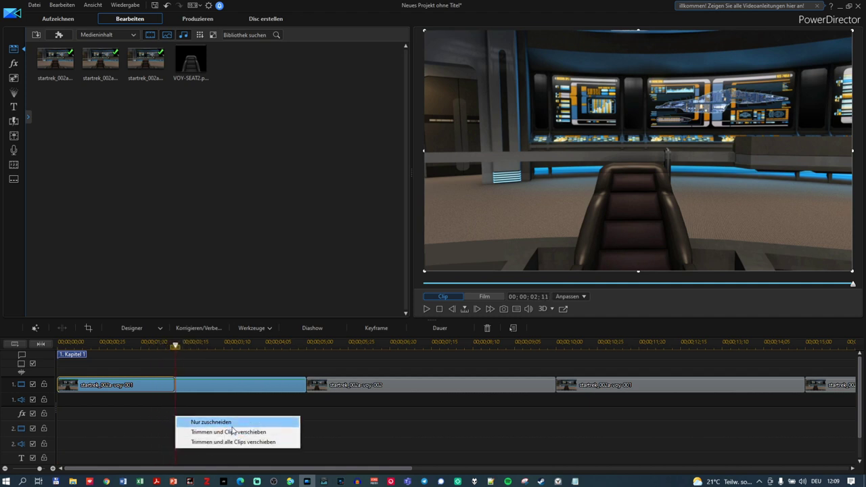
{"action": "left_click", "coordinate": [222, 424]}
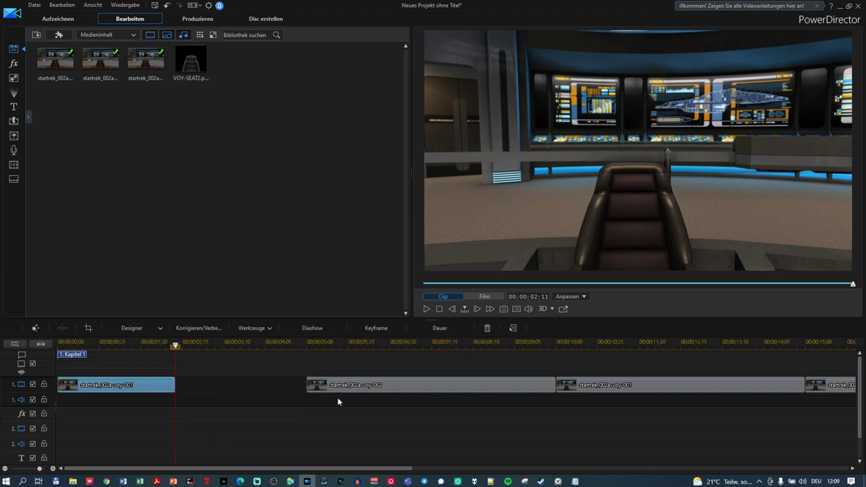
Step: Shorten the startrek_002a-voy-002 clip to 2;11 and place it directly after the first clip on video track 1
{"action": "left_click_drag", "start_coordinate": [387, 390], "coordinate": [268, 412]}
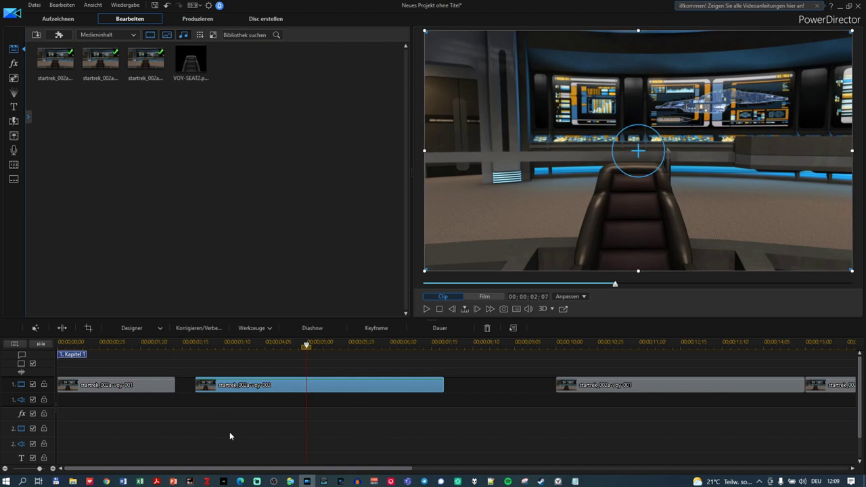
{"action": "left_click_drag", "start_coordinate": [252, 394], "coordinate": [314, 453]}
{"action": "left_click_drag", "start_coordinate": [305, 425], "coordinate": [268, 379]}
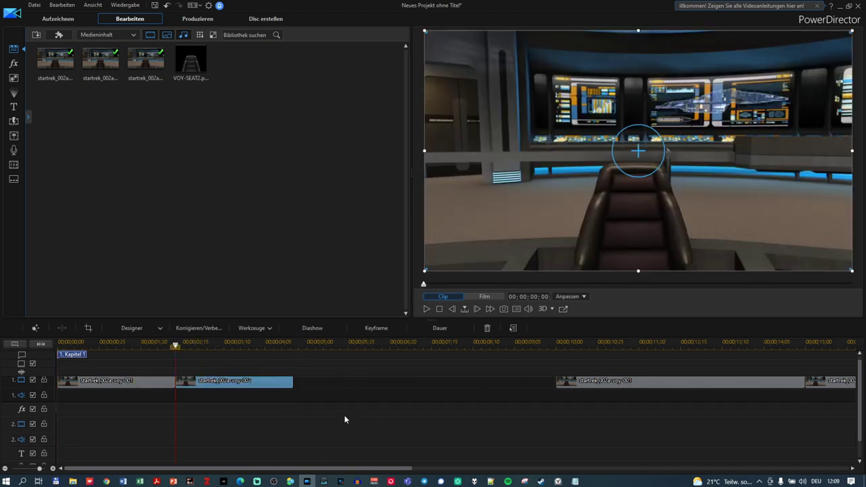
Step: Trim the second startrek_002a-voy-001 clip to 2;11 on video track 2, then return it directly behind startrek_002a-voy-002 on track 1
{"action": "left_click", "coordinate": [610, 383]}
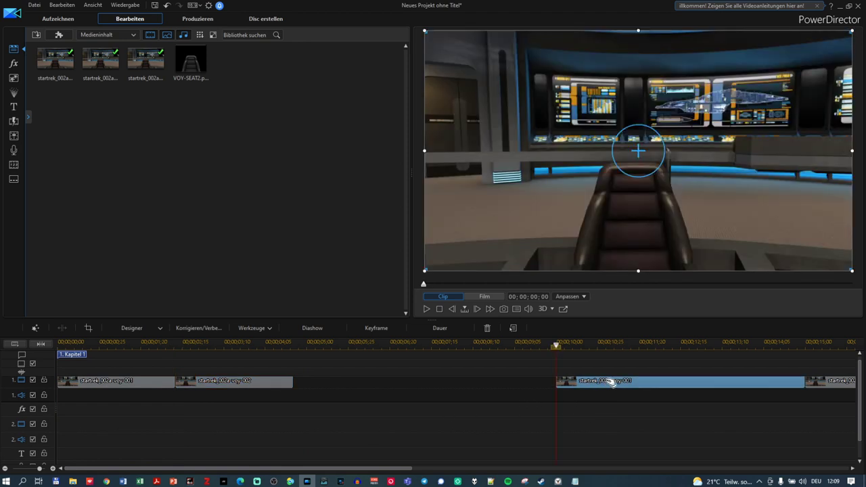
{"action": "left_click_drag", "start_coordinate": [612, 382], "coordinate": [78, 419]}
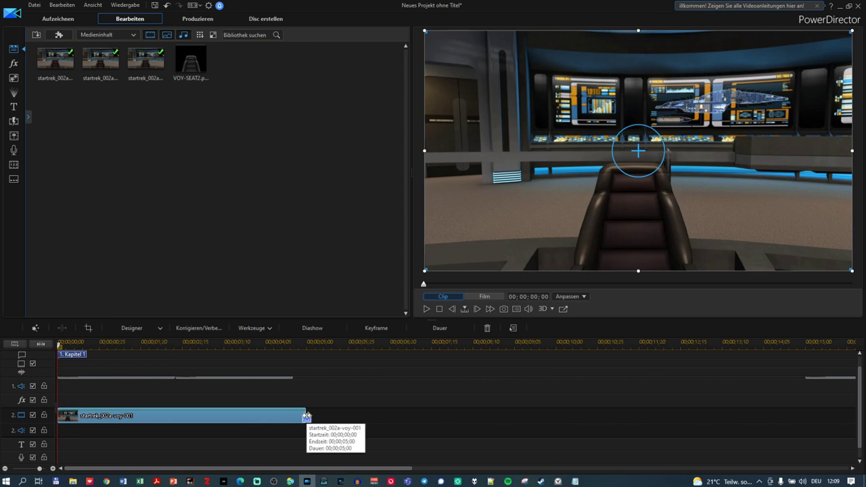
{"action": "left_click_drag", "start_coordinate": [305, 416], "coordinate": [174, 415]}
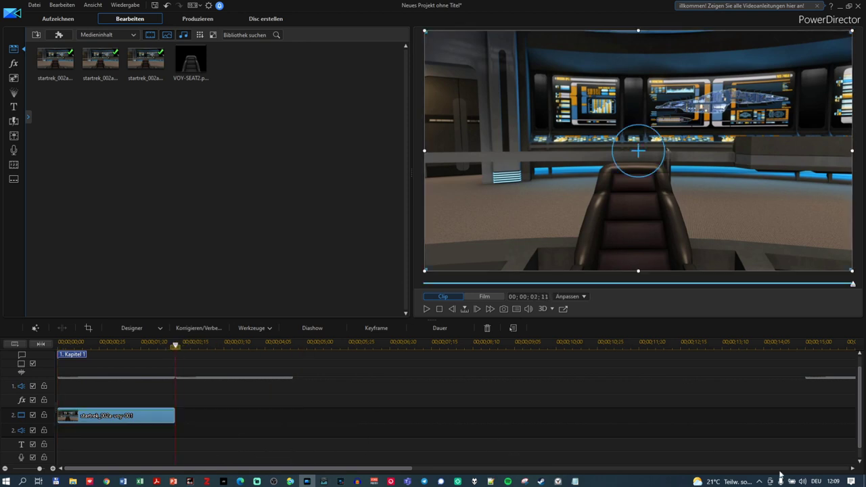
{"action": "scroll", "coordinate": [859, 447], "scroll_direction": "up", "scroll_amount": 1}
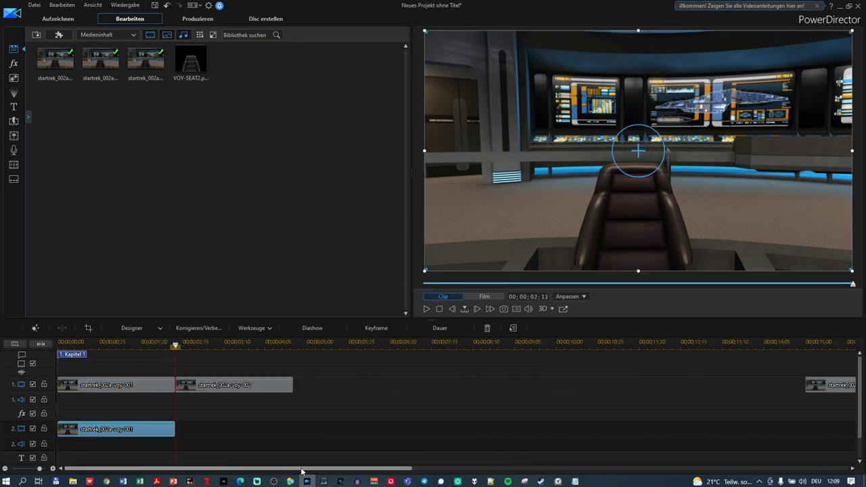
{"action": "left_click_drag", "start_coordinate": [155, 429], "coordinate": [385, 381]}
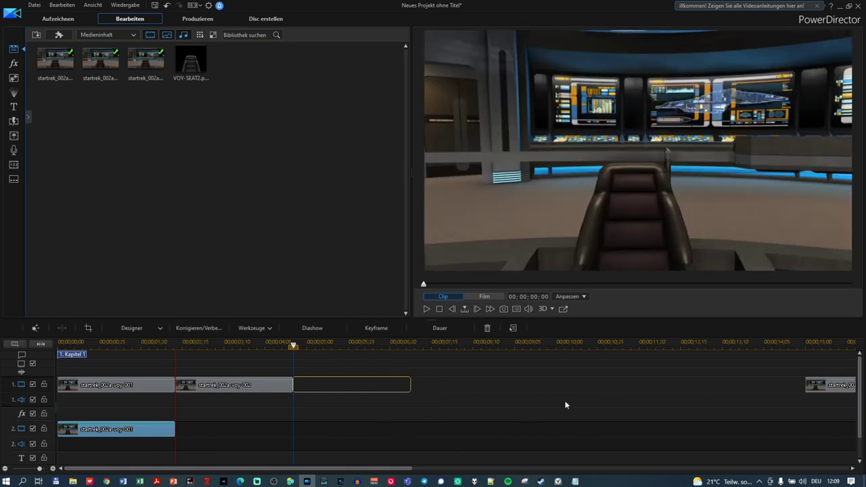
{"action": "left_click", "coordinate": [614, 394]}
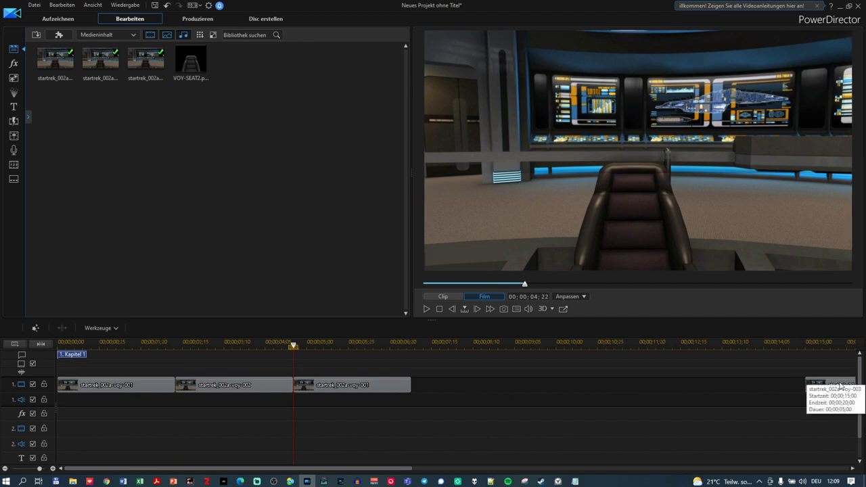
Step: Trim the startrek_002a-voy-003 clip to 2;11 on video track 2 and attach it to the end of the track 1 sequence
{"action": "left_click_drag", "start_coordinate": [819, 384], "coordinate": [73, 446]}
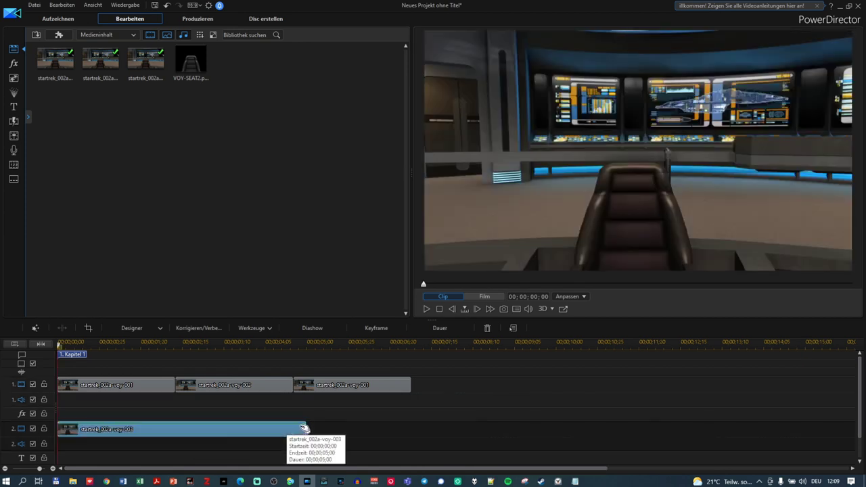
{"action": "left_click_drag", "start_coordinate": [304, 429], "coordinate": [657, 375]}
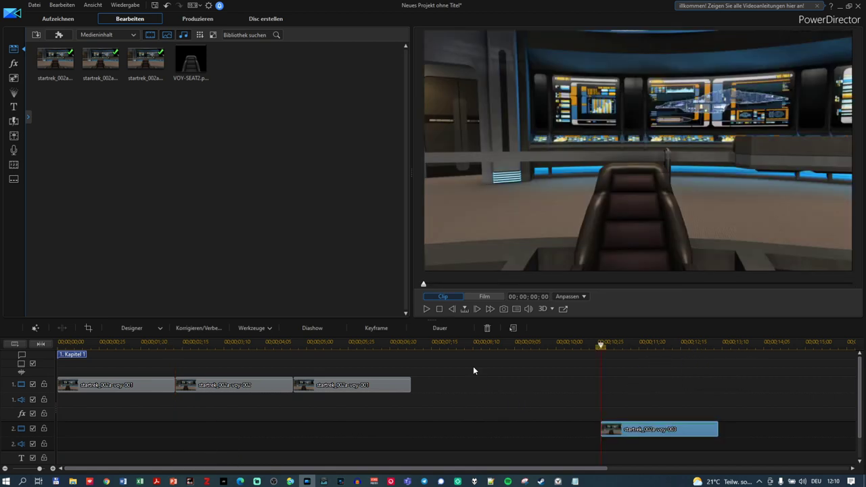
{"action": "left_click", "coordinate": [473, 366]}
{"action": "left_click_drag", "start_coordinate": [684, 351], "coordinate": [425, 400]}
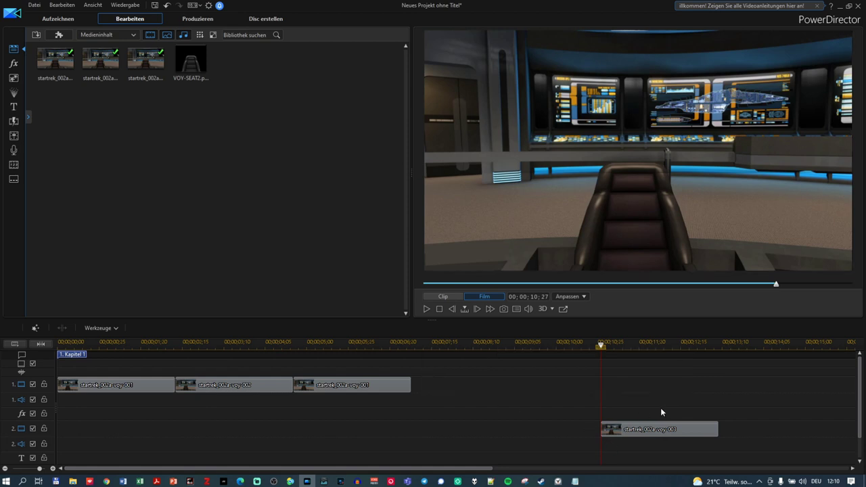
{"action": "left_click_drag", "start_coordinate": [656, 428], "coordinate": [470, 392]}
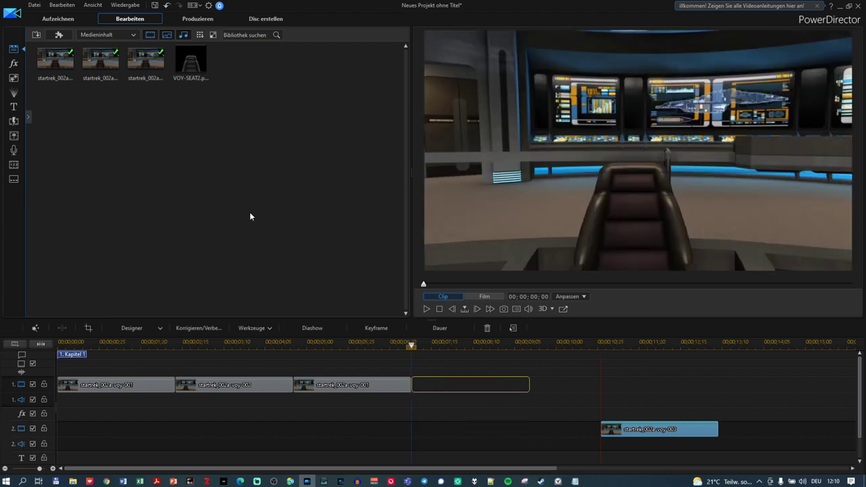
Step: Add Ausblenden transitions between the first and second and the third and fourth clips, each shortened to just under one second
{"action": "left_click", "coordinate": [14, 120]}
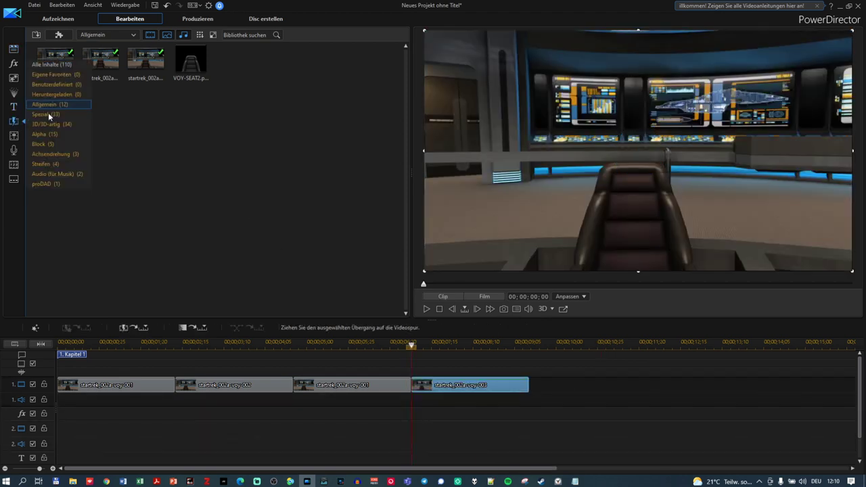
{"action": "left_click", "coordinate": [148, 111]}
{"action": "left_click", "coordinate": [132, 60]}
{"action": "left_click_drag", "start_coordinate": [132, 59], "coordinate": [175, 386]}
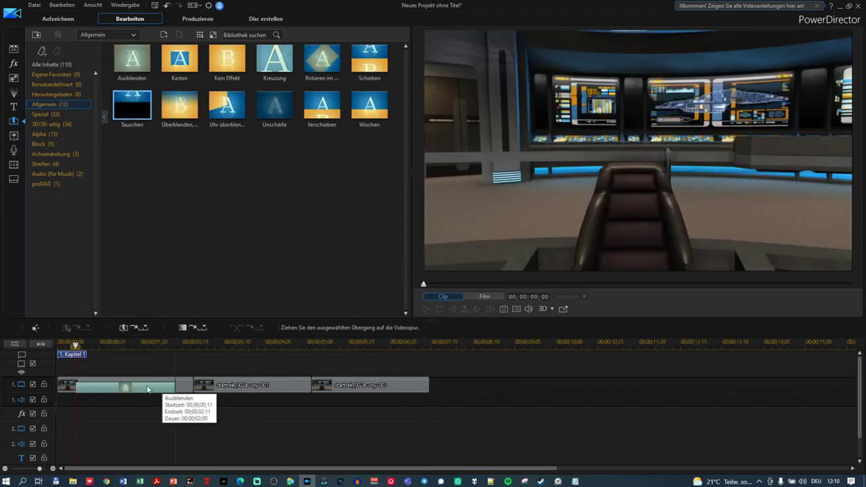
{"action": "left_click_drag", "start_coordinate": [77, 387], "coordinate": [130, 396]}
{"action": "left_click_drag", "start_coordinate": [132, 58], "coordinate": [364, 384]}
{"action": "left_click_drag", "start_coordinate": [269, 389], "coordinate": [323, 398]}
Step: Play the whole film from the beginning to check the Ausblenden transitions
{"action": "left_click_drag", "start_coordinate": [324, 345], "coordinate": [63, 363]}
{"action": "left_click", "coordinate": [72, 385]}
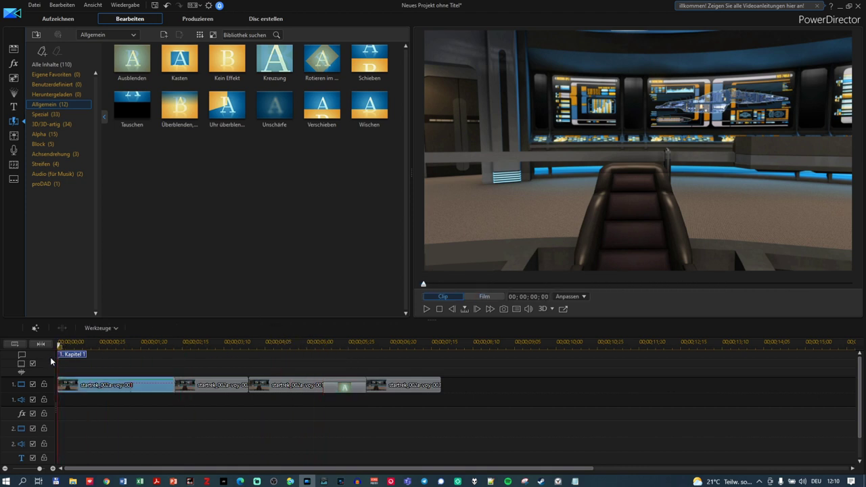
{"action": "left_click", "coordinate": [486, 297]}
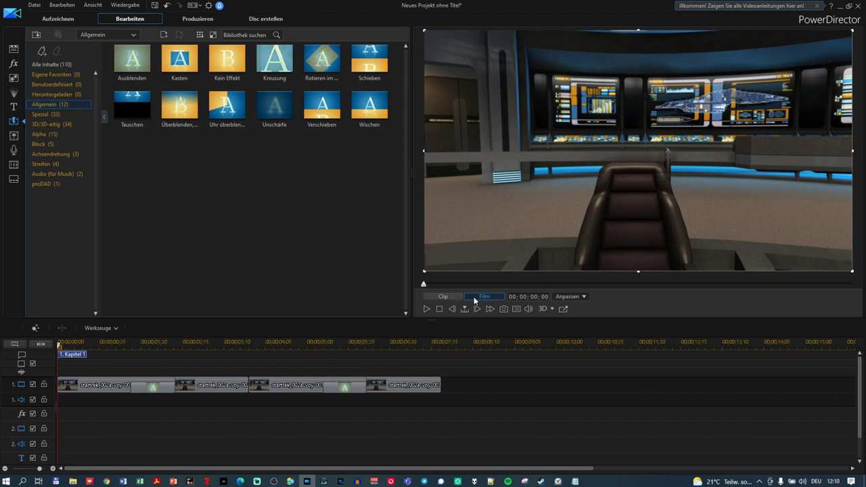
{"action": "left_click", "coordinate": [426, 310]}
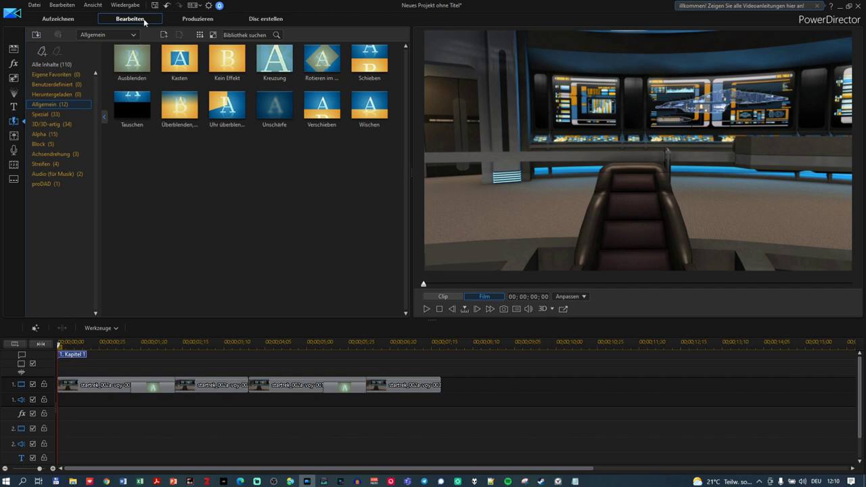
Step: Place VOY-SEAT2 on video track 2, scale it over the existing chair, and extend it to 00;00;07;21, where track 1 ends
{"action": "left_click", "coordinate": [12, 52]}
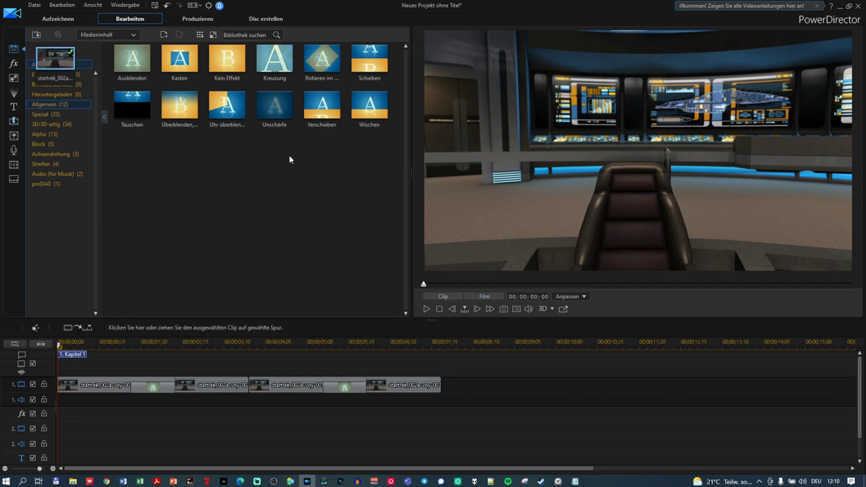
{"action": "left_click_drag", "start_coordinate": [191, 64], "coordinate": [60, 441]}
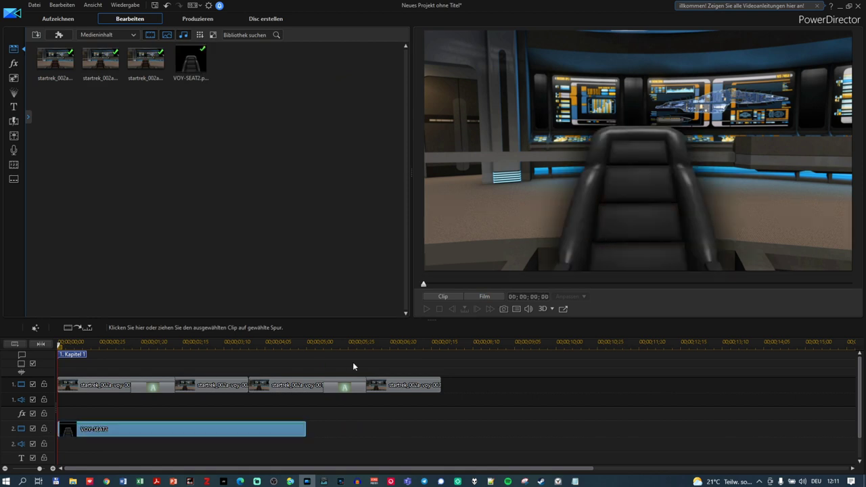
{"action": "left_click_drag", "start_coordinate": [503, 151], "coordinate": [533, 151]}
{"action": "left_click_drag", "start_coordinate": [692, 153], "coordinate": [670, 175]}
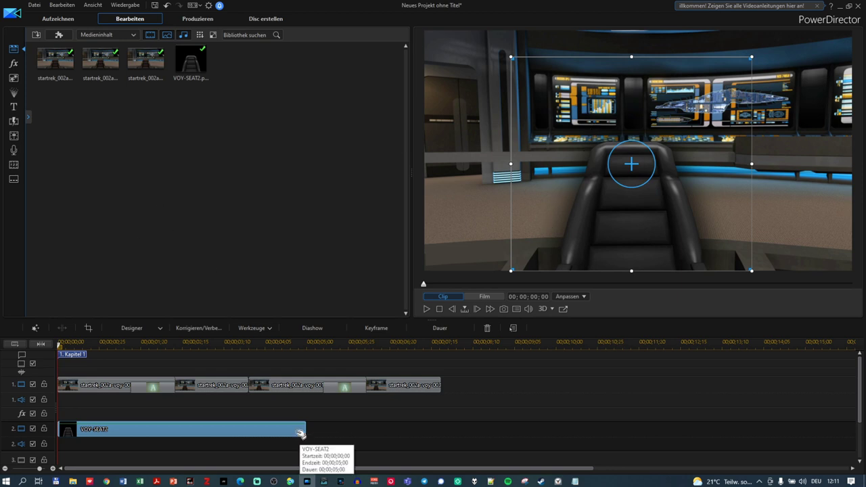
{"action": "left_click_drag", "start_coordinate": [304, 431], "coordinate": [441, 443]}
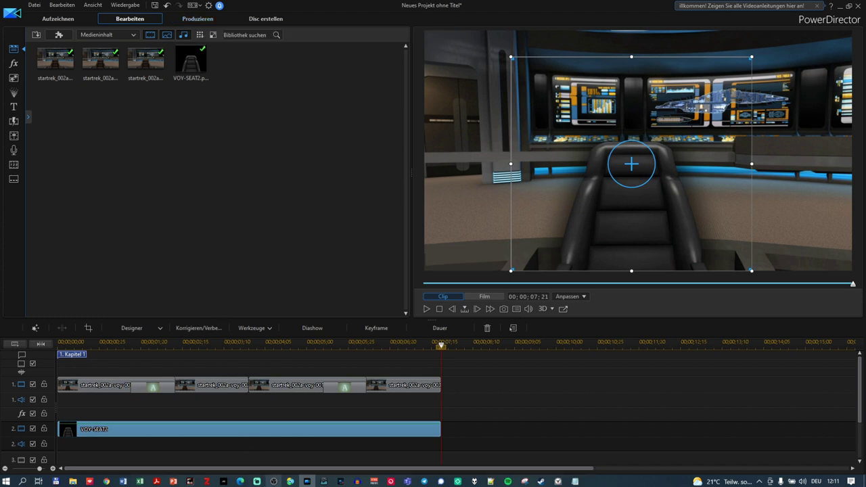
Step: Switch to OBS and view the bridge background in the VOLLBILD BEAM VOY scene
{"action": "mouse_move", "coordinate": [271, 483]}
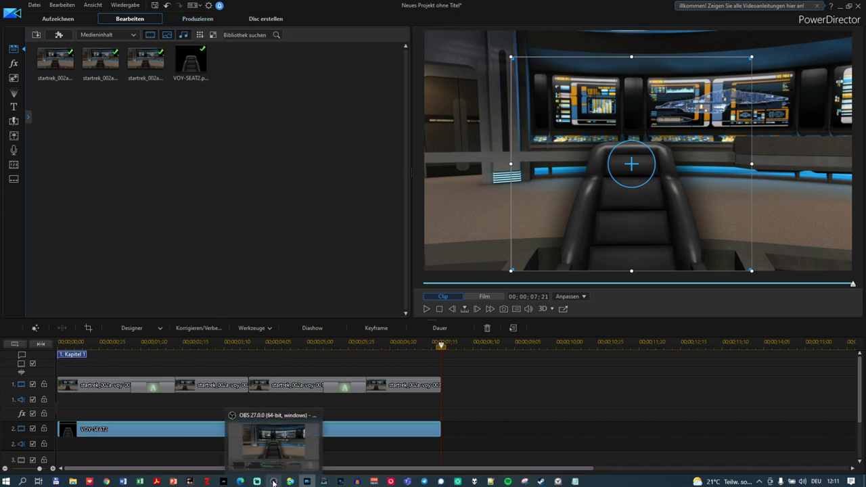
{"action": "left_click", "coordinate": [274, 483]}
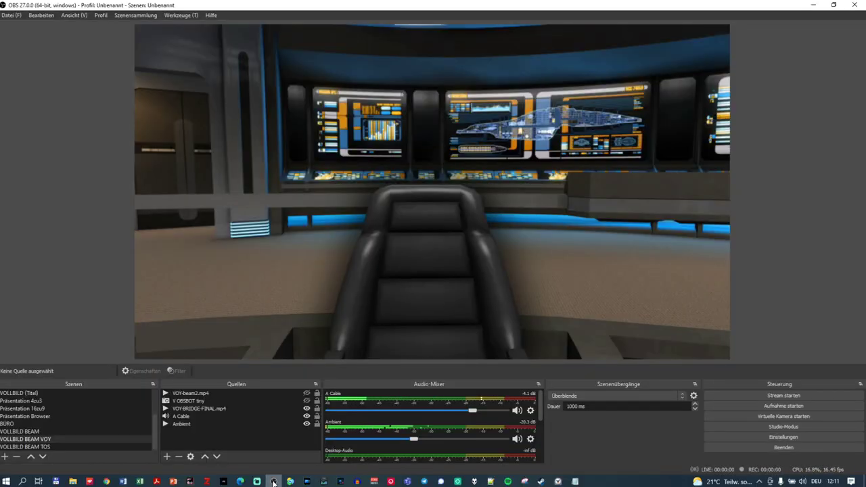
Step: Examine the properties of the VOY-BRIDGE-FINAL.mp4 source, including its local file and Endlosschleife setting, and leave them without changes
{"action": "left_click", "coordinate": [191, 410]}
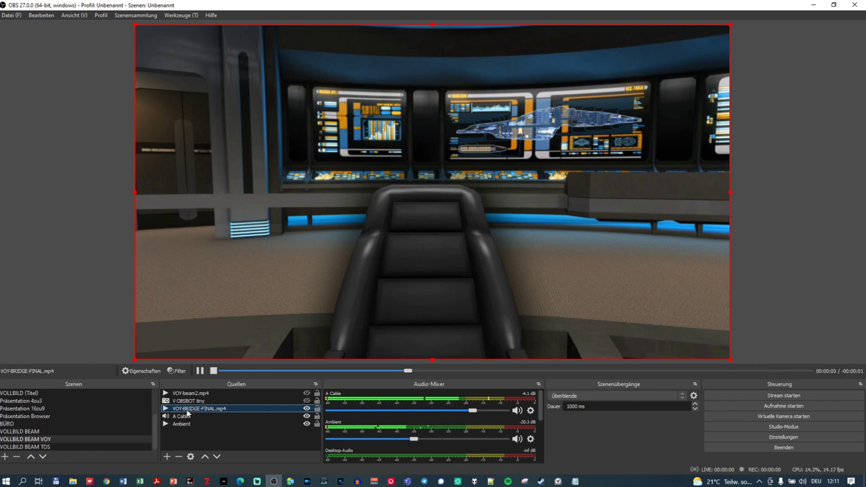
{"action": "right_click", "coordinate": [190, 412]}
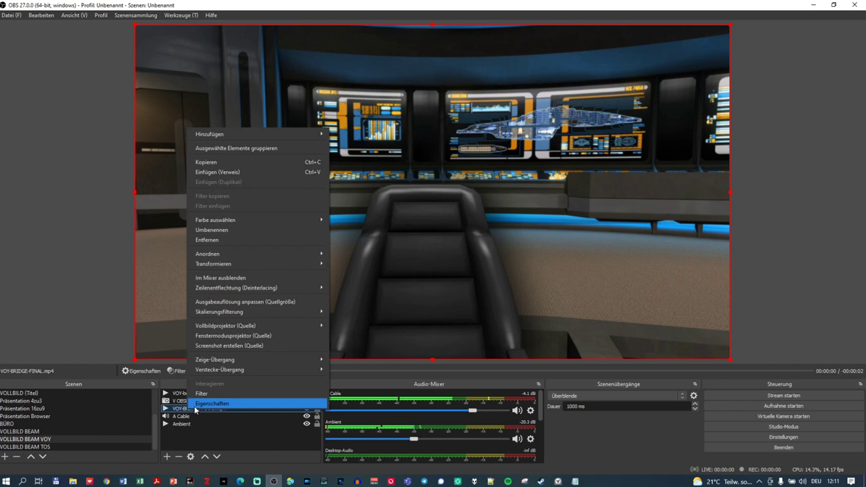
{"action": "left_click", "coordinate": [198, 405]}
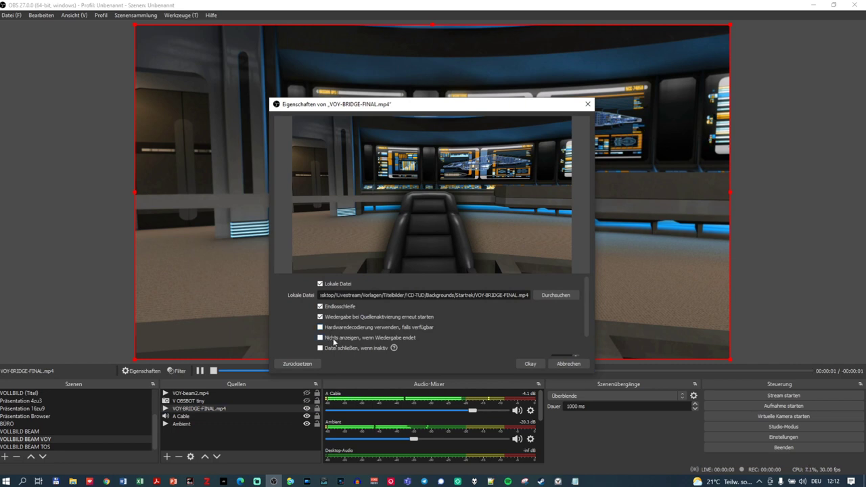
{"action": "left_click", "coordinate": [555, 365]}
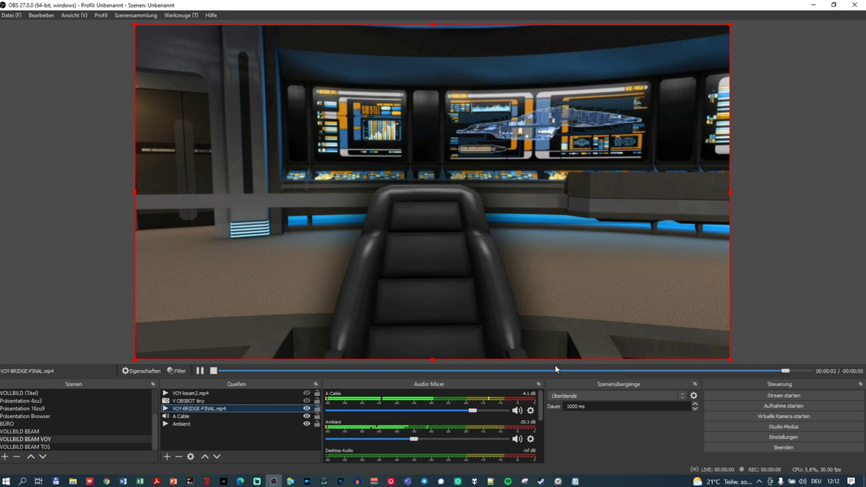
Step: Show the V OBSBOT tiny camera source in the scene and briefly switch its BEAM filter on and off again
{"action": "left_click", "coordinate": [230, 401]}
{"action": "left_click", "coordinate": [306, 401]}
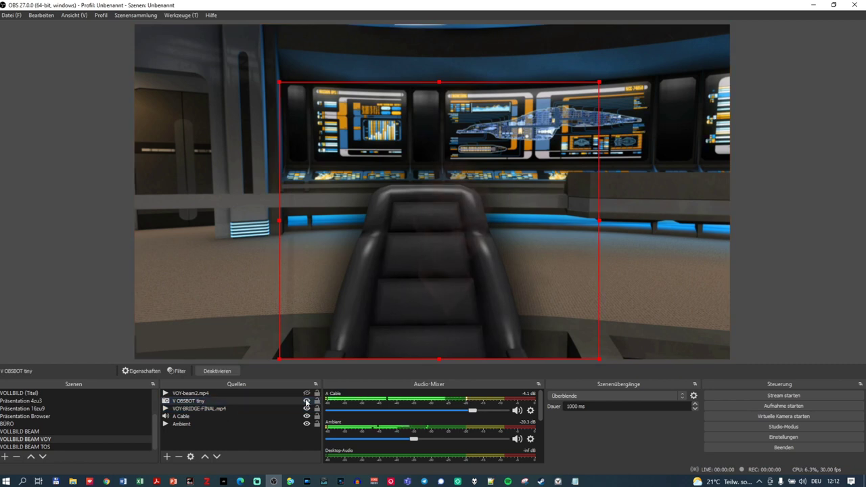
{"action": "right_click", "coordinate": [220, 403]}
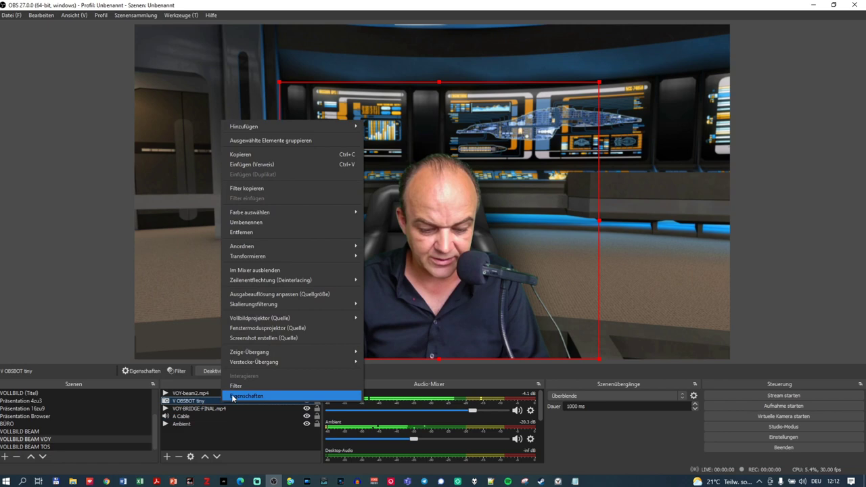
{"action": "left_click", "coordinate": [239, 386]}
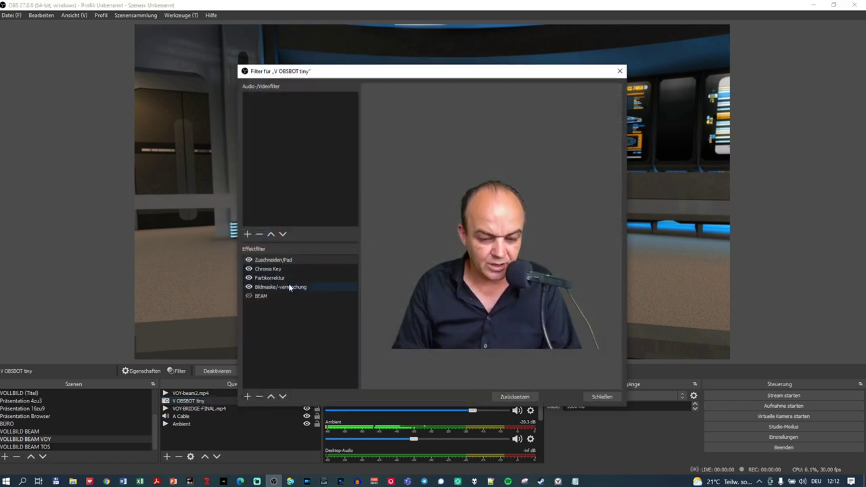
{"action": "left_click", "coordinate": [249, 298]}
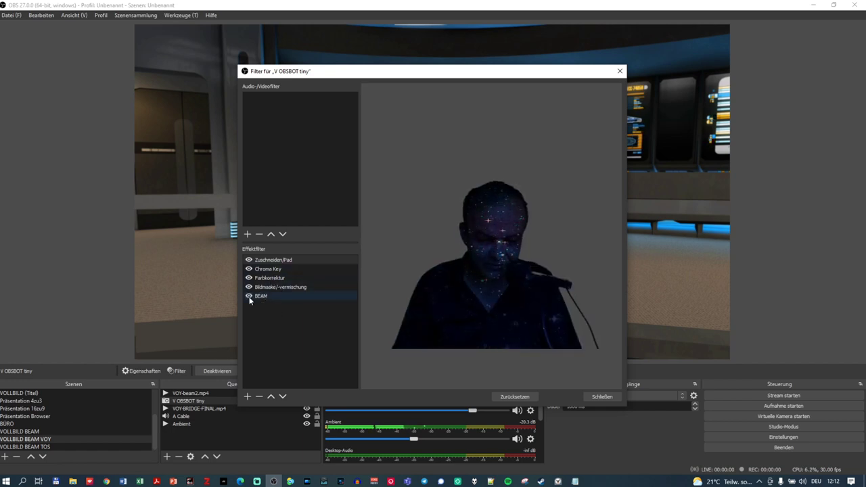
{"action": "left_click", "coordinate": [249, 298]}
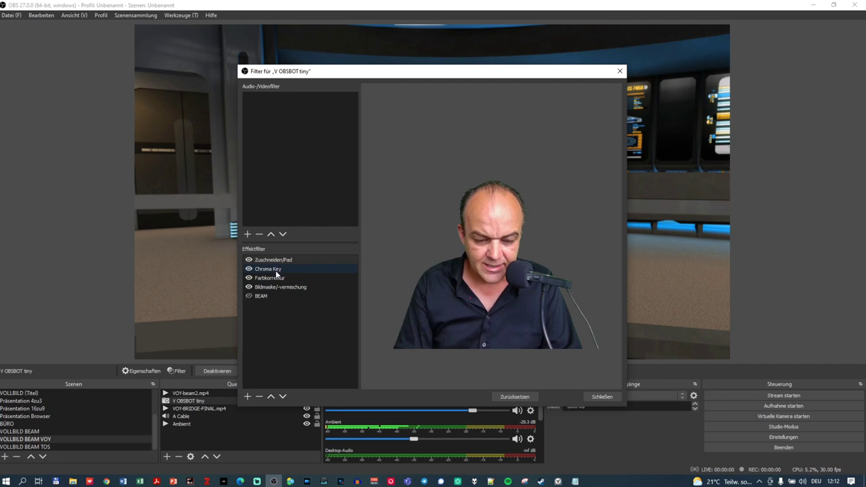
Step: Try Blau and Magenta as the key colour type of the camera's Chroma Key filter, return it to Grün, and close the filters
{"action": "left_click", "coordinate": [268, 271]}
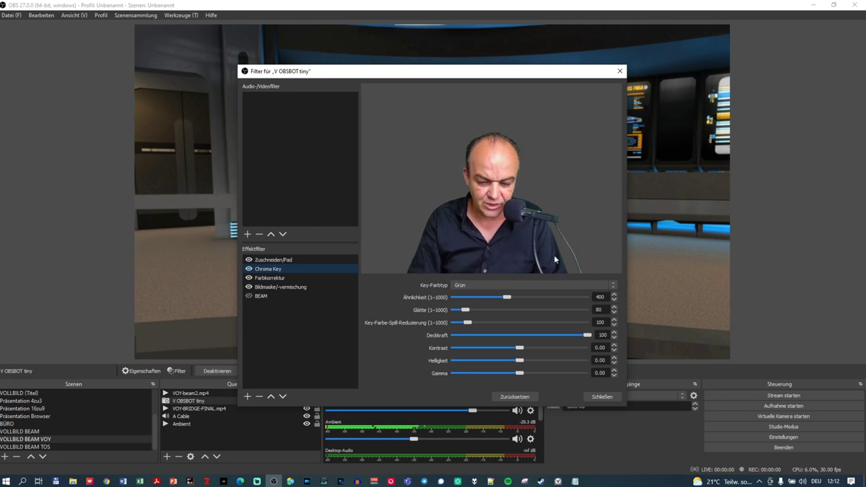
{"action": "left_click", "coordinate": [551, 285]}
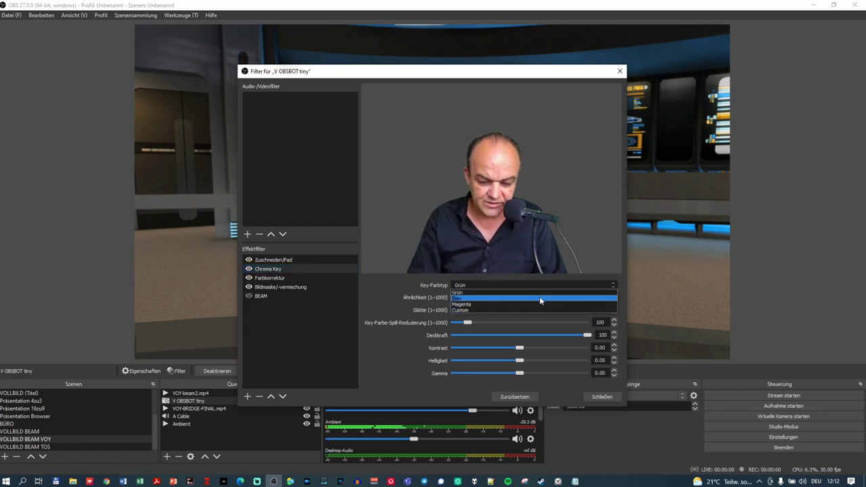
{"action": "left_click", "coordinate": [539, 296]}
{"action": "left_click", "coordinate": [541, 286]}
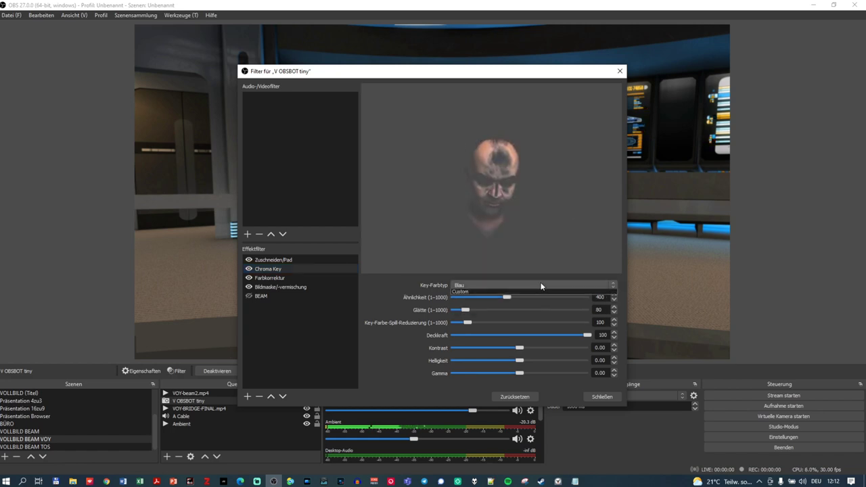
{"action": "left_click", "coordinate": [519, 304]}
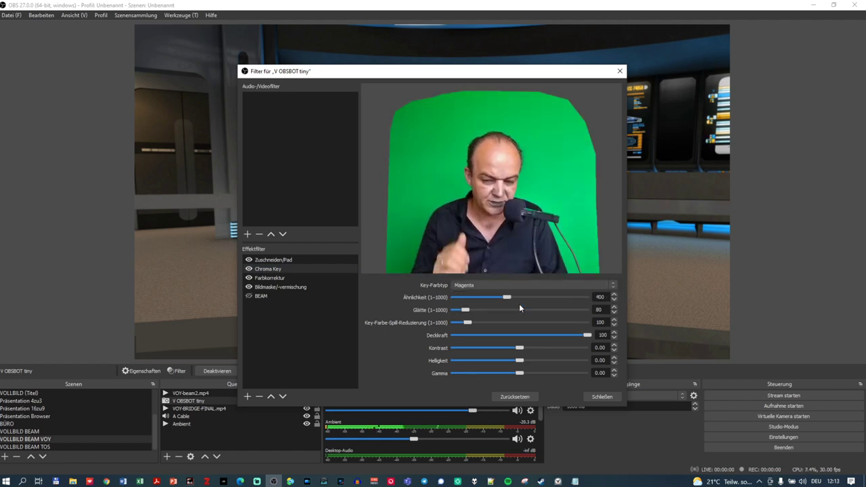
{"action": "left_click", "coordinate": [518, 285]}
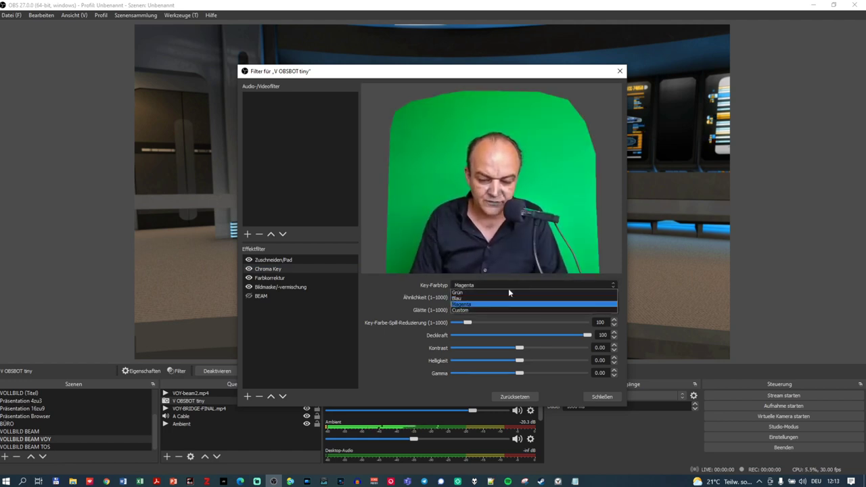
{"action": "left_click", "coordinate": [506, 293]}
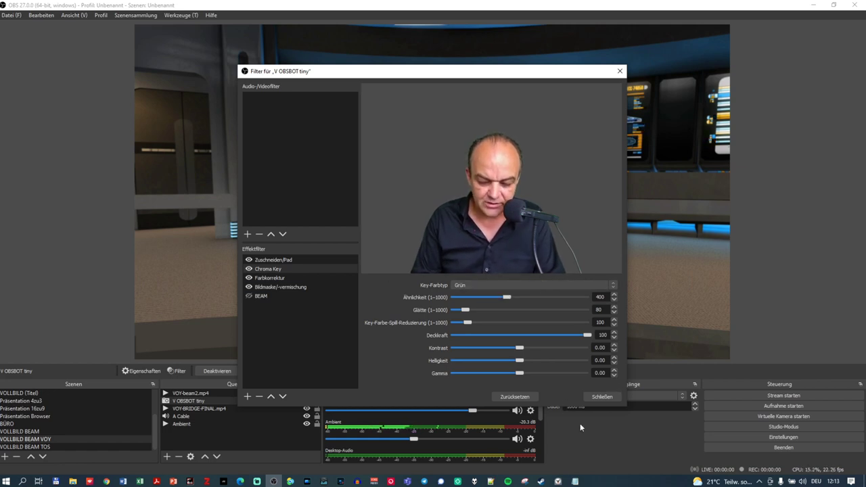
{"action": "left_click", "coordinate": [601, 398]}
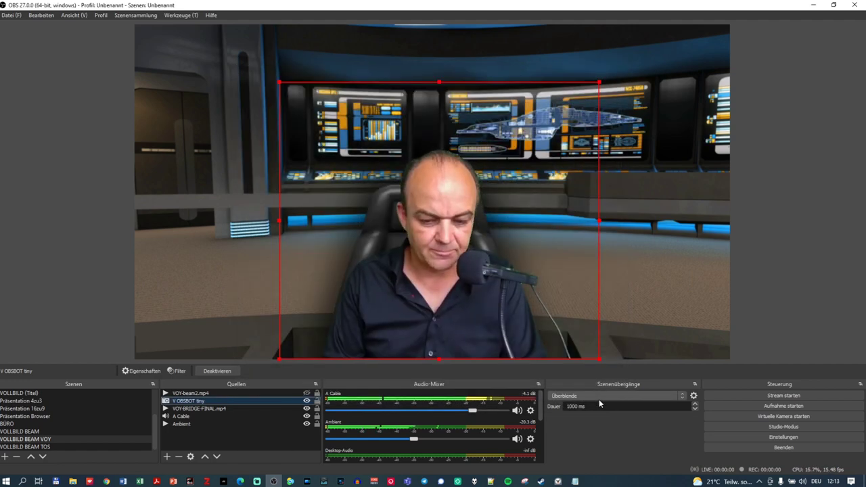